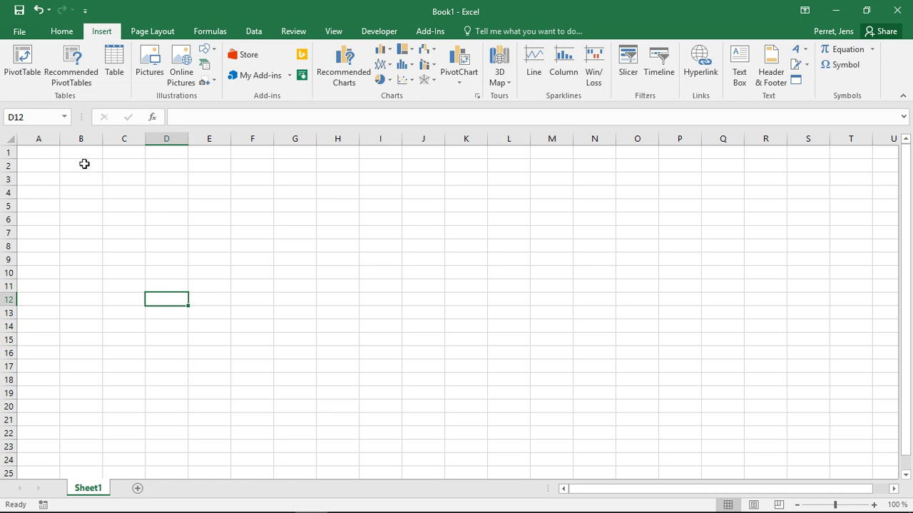
Enter the label "Profit" in cell B6
click(84, 164)
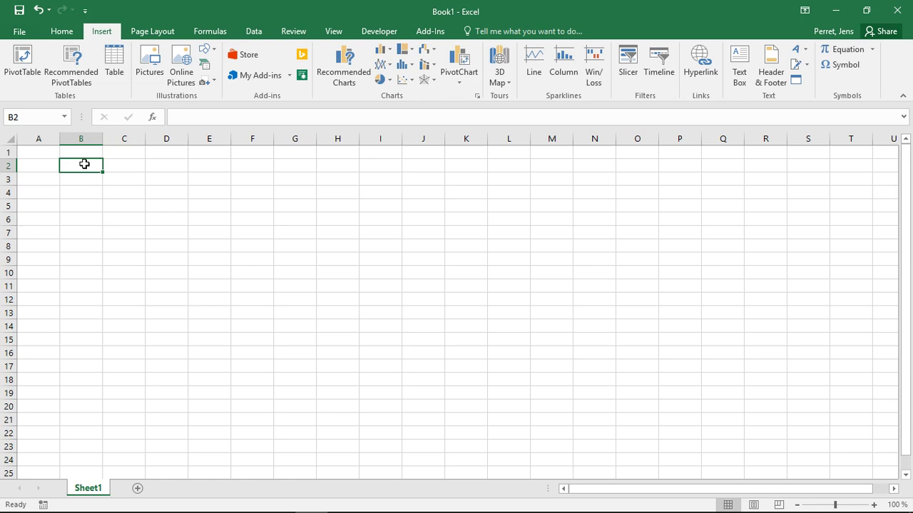
key(Down)
key(Down)
key(Down)
key(Down)
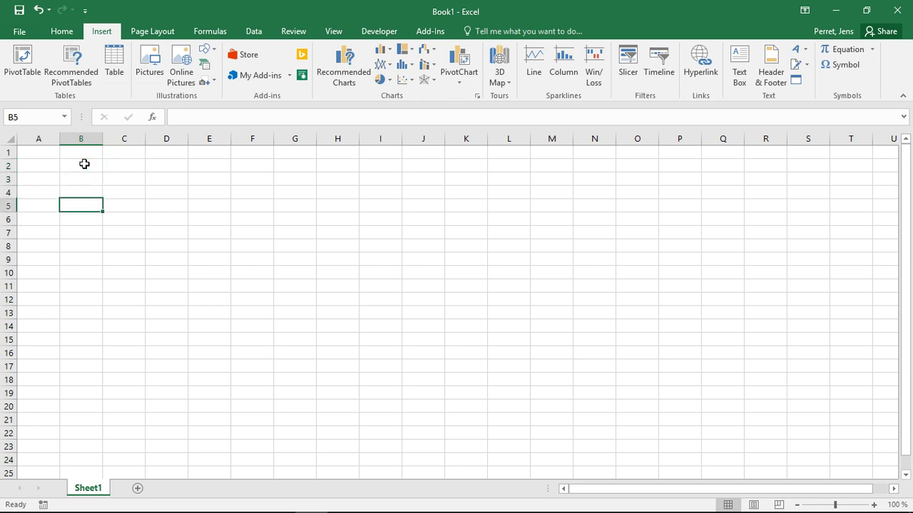
text(Profit)
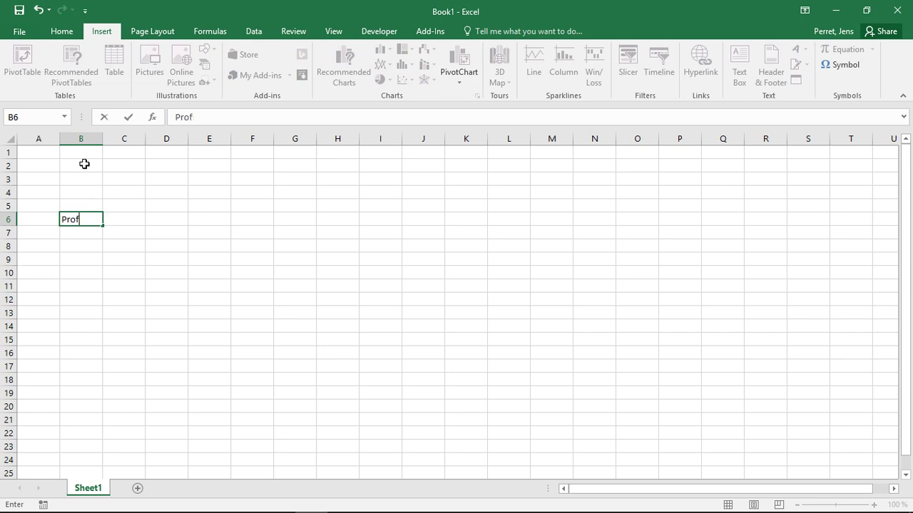
key(Return)
Enter the labels "Revenues" in cell B2 and "Costs" in cell B3
key(Up)
key(Up)
key(Up)
key(Up)
key(Up)
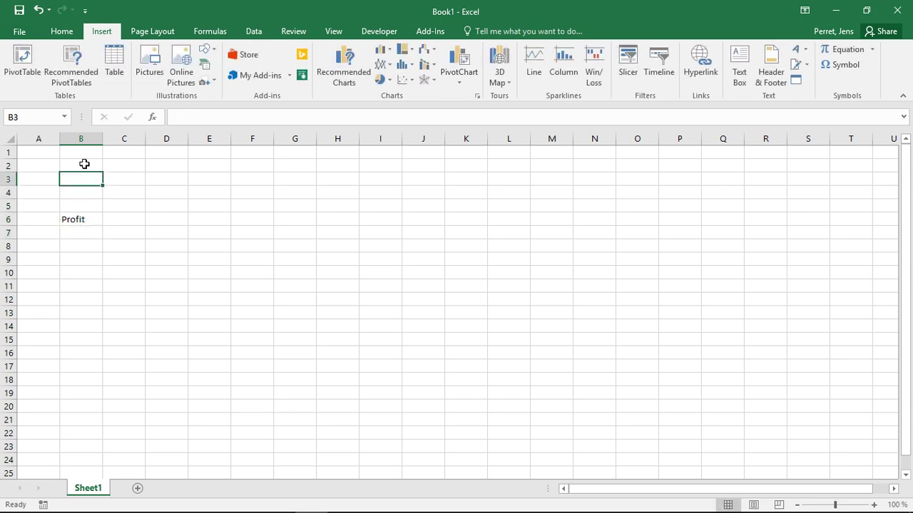
key(Down)
key(Up)
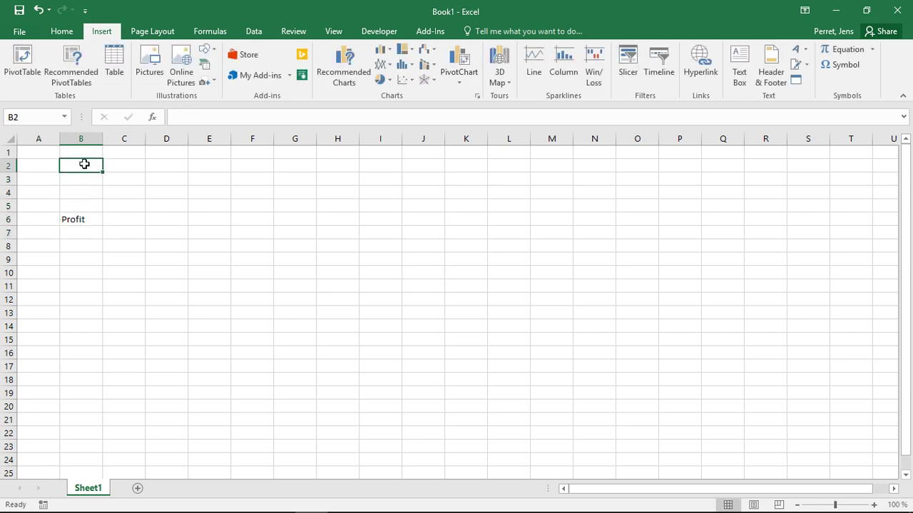
text(Revenu)
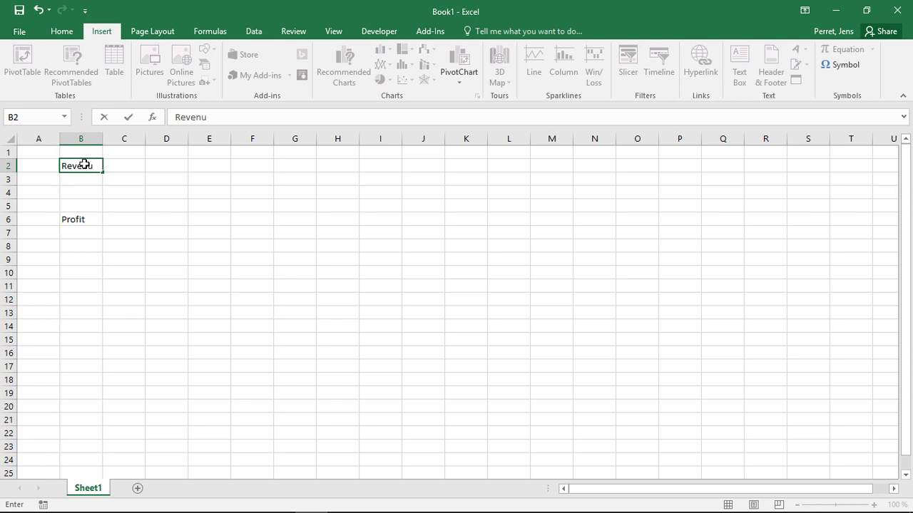
text(es)
key(Return)
text(Costs)
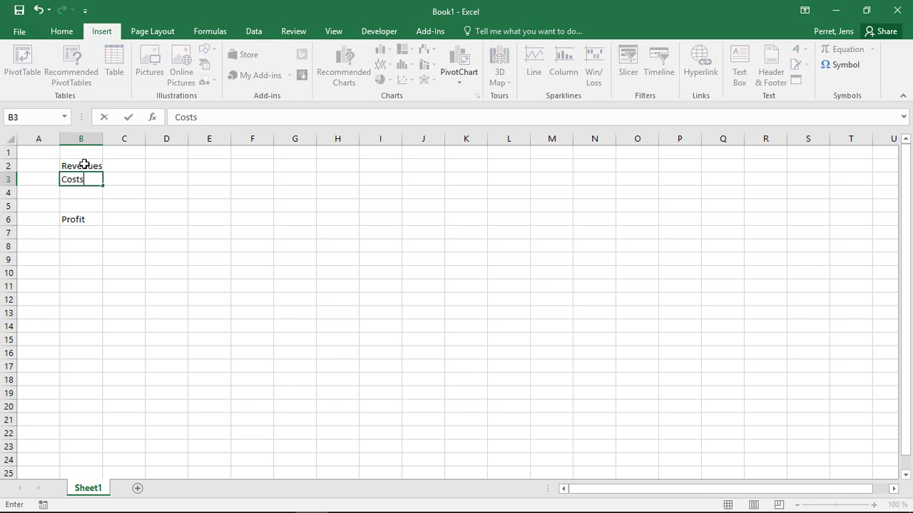
key(Return)
Fill the revenues and costs input cells C2:C3 with yellow
key(Down)
key(Right)
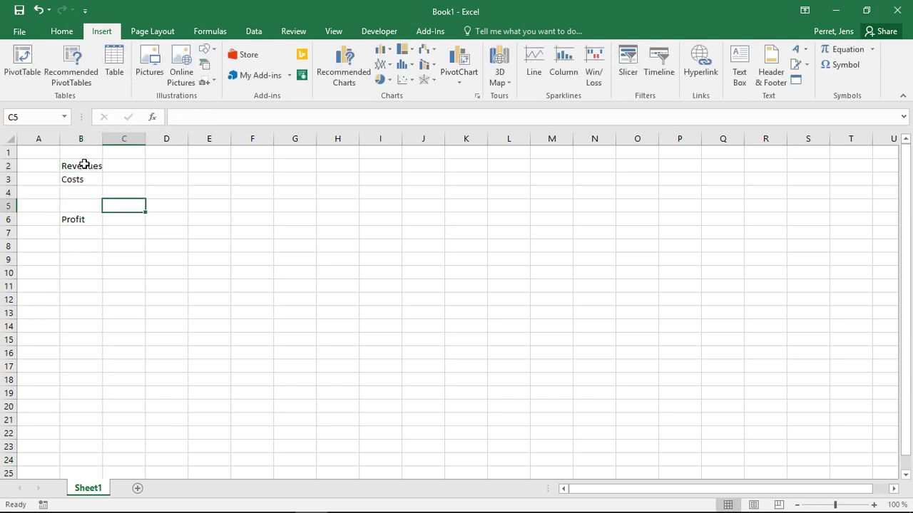
click(115, 169)
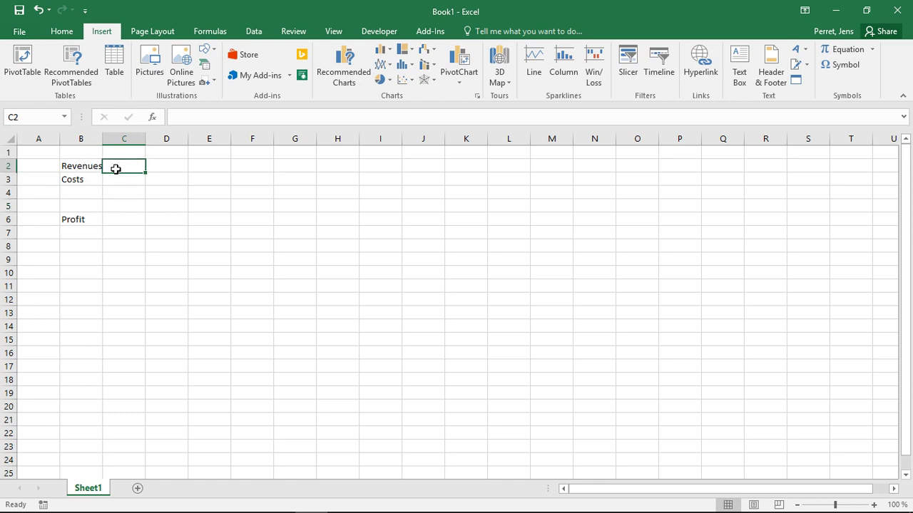
drag(116, 169, 118, 179)
click(66, 34)
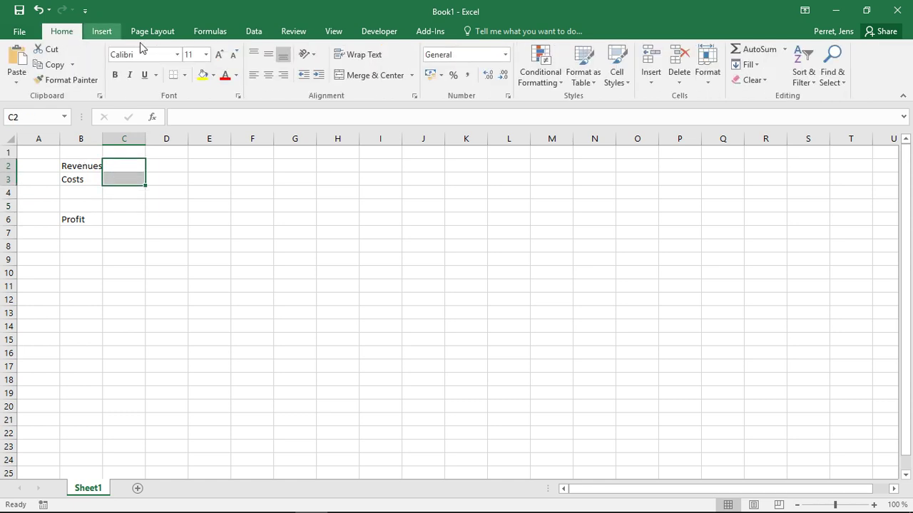
click(204, 75)
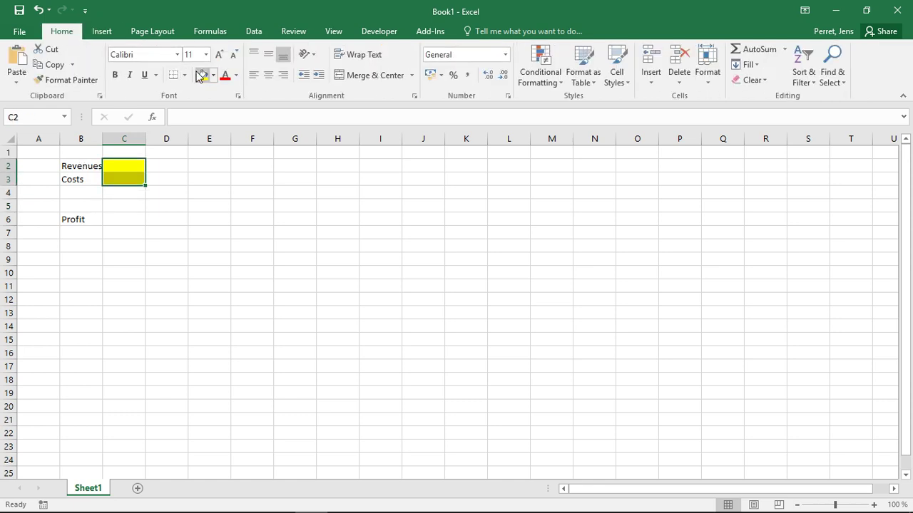
Calculate the profit in cell C6 with the formula =C2-C3
click(118, 166)
click(118, 179)
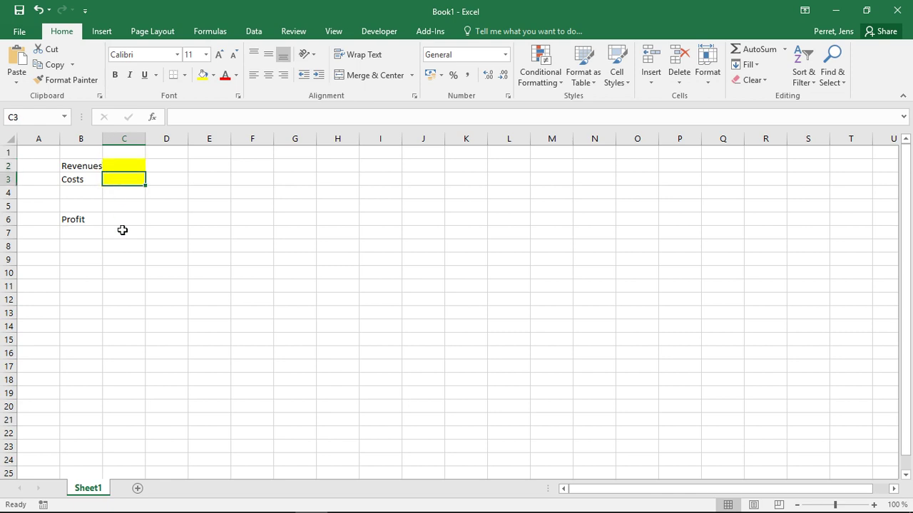
key(Down)
key(Down)
key(Down)
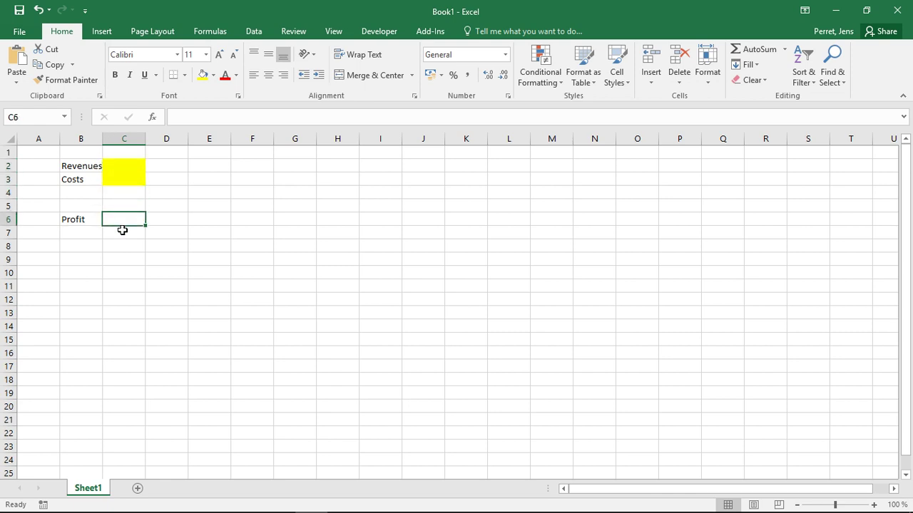
text(=)
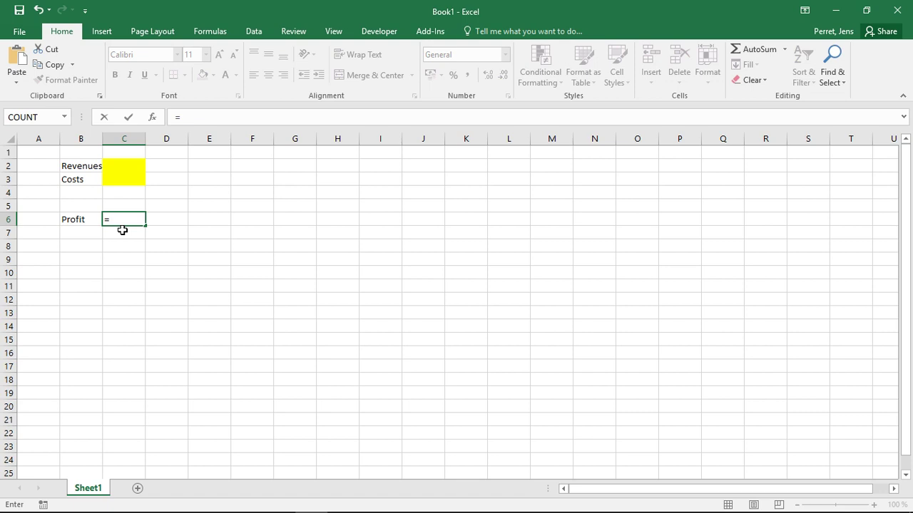
text(c2-c)
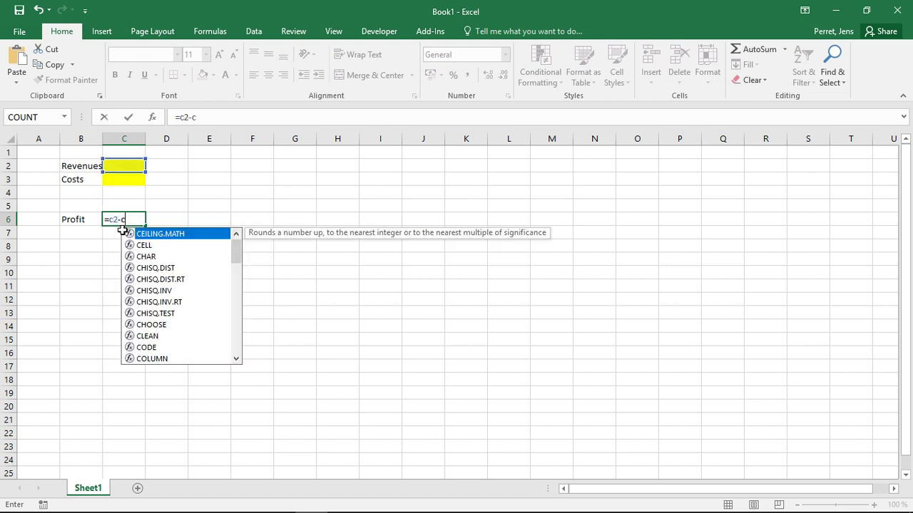
text(3)
key(Return)
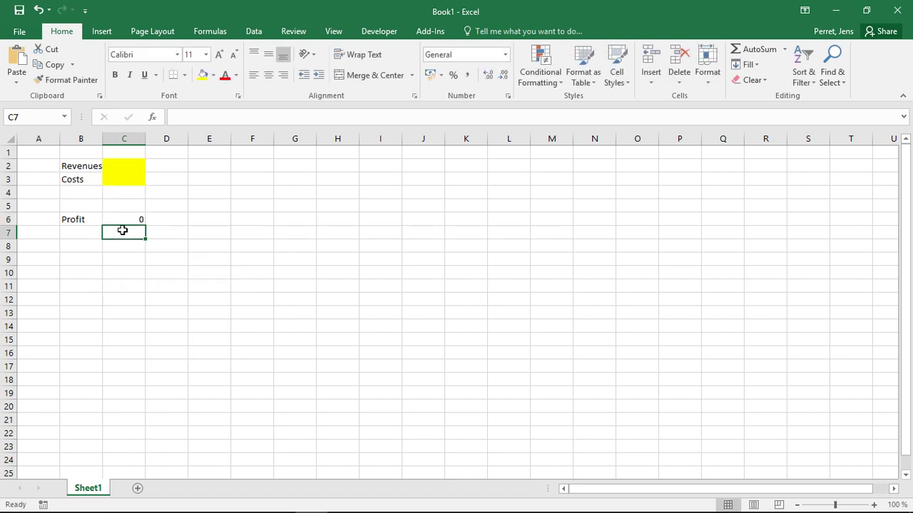
Enter 5000 for the revenues in C2 and 2000 for the costs in C3, and select the profit cell
key(Up)
click(135, 164)
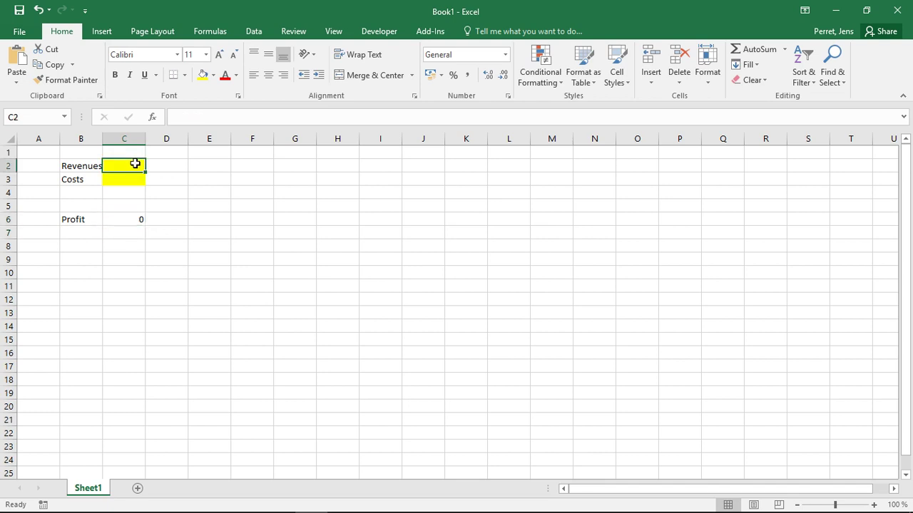
text(5000)
key(Return)
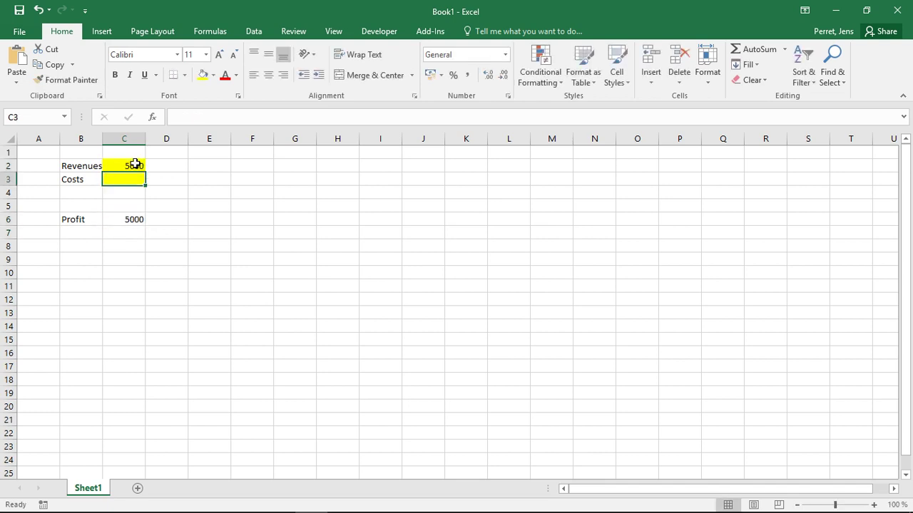
text(2000)
key(Return)
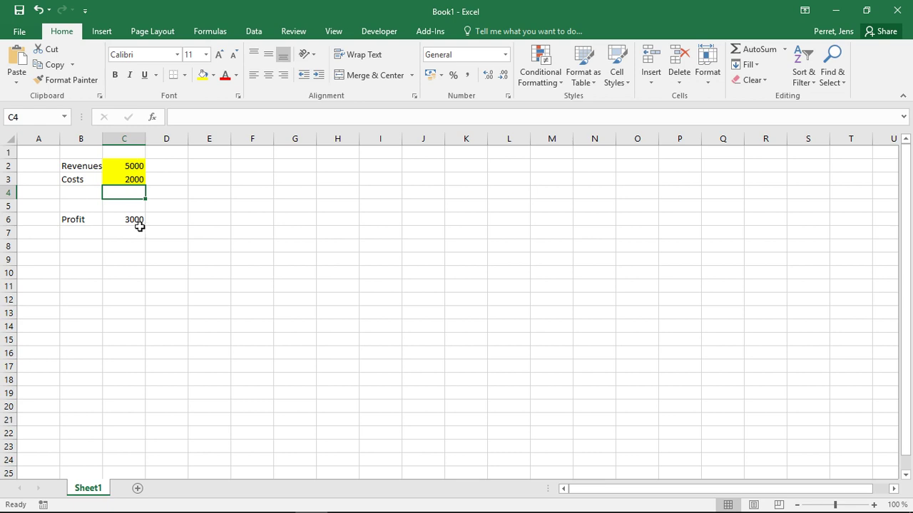
click(138, 221)
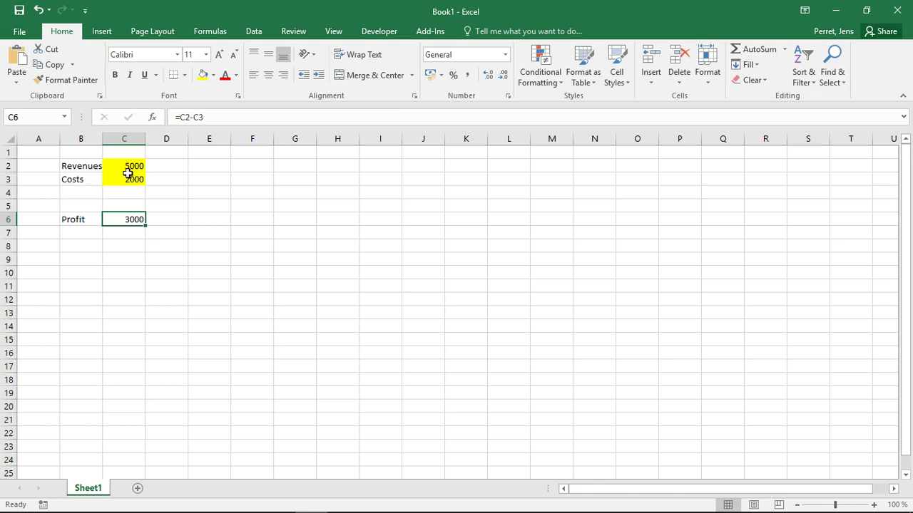
Assign the name "revenues" to cell C2
click(123, 169)
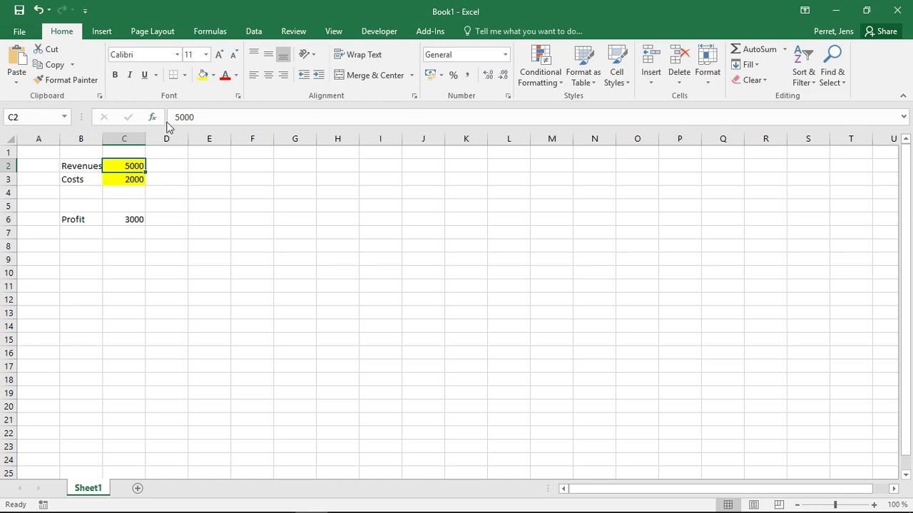
click(25, 117)
text(revenues)
key(Return)
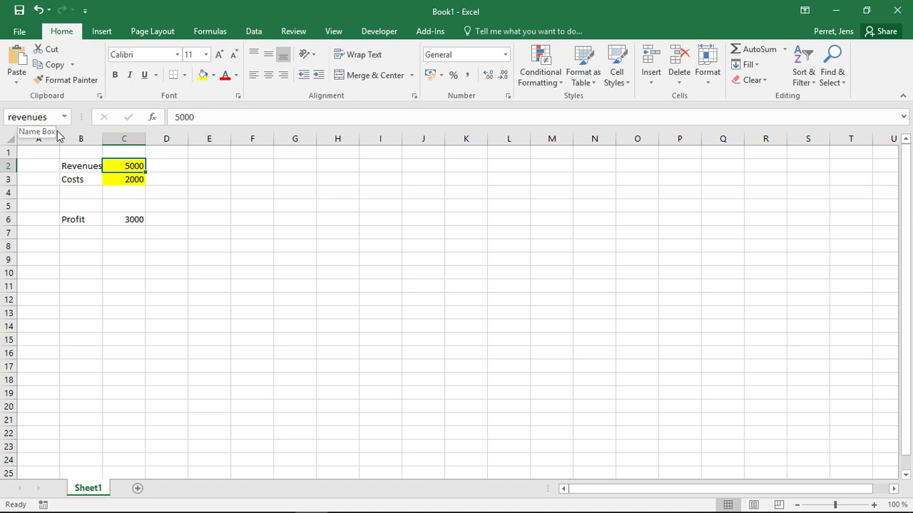
Compare the cell names of C2 and C3, and assign the name "costs" to cell C3
click(125, 179)
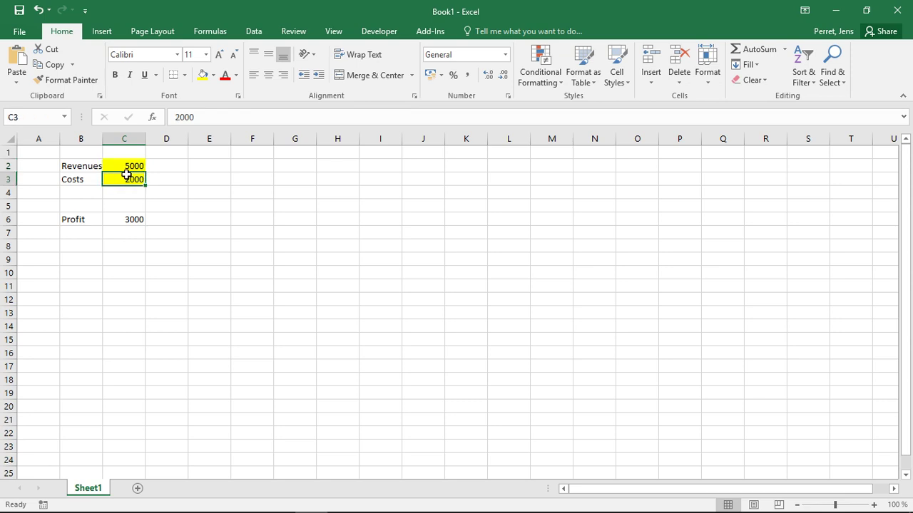
click(124, 167)
click(127, 180)
click(124, 167)
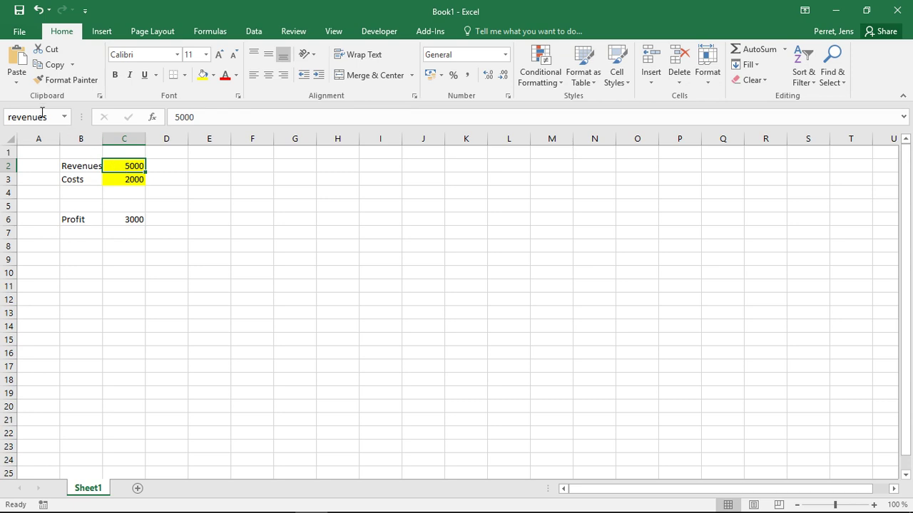
click(116, 179)
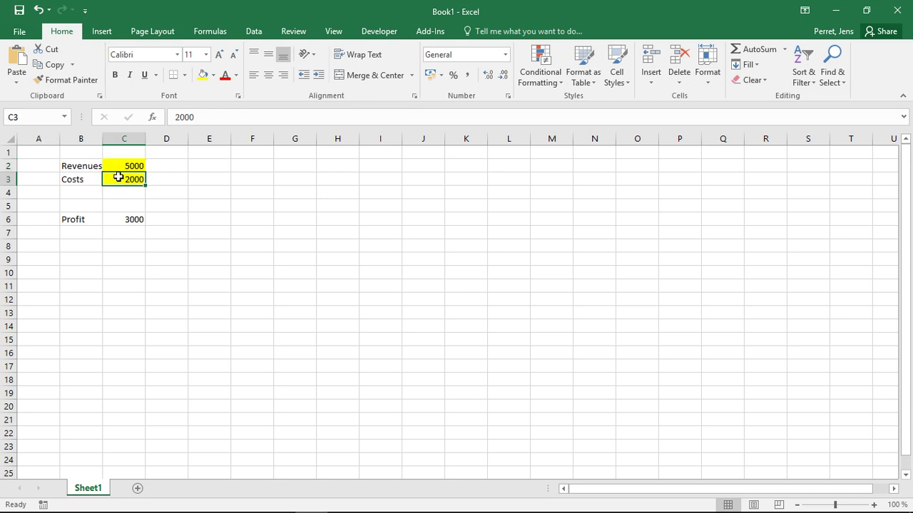
click(31, 118)
text(costs)
key(Return)
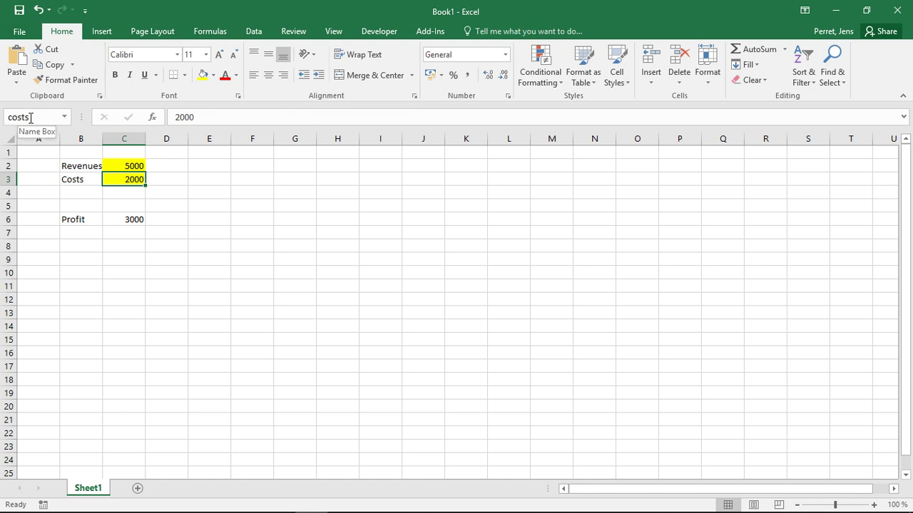
Check the assigned names of cells C2 and C3 and the profit formula in C6
key(Up)
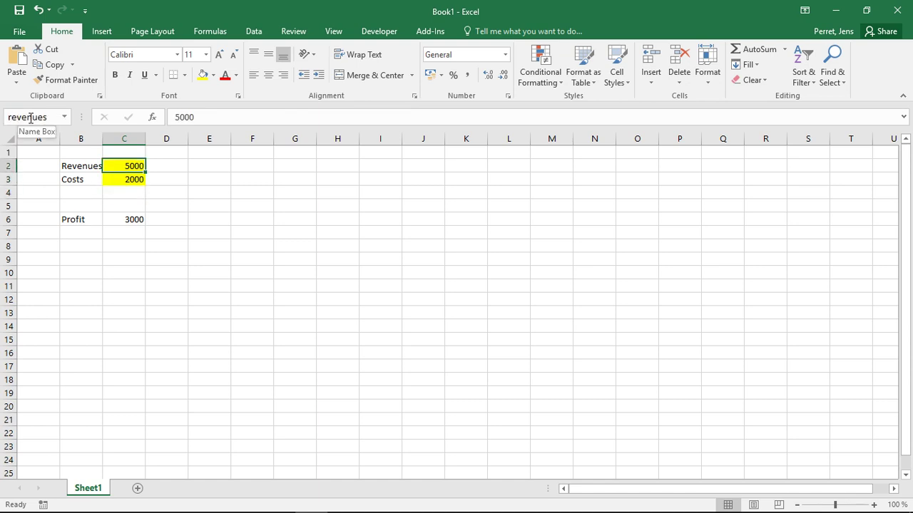
key(Down)
key(Up)
key(Down)
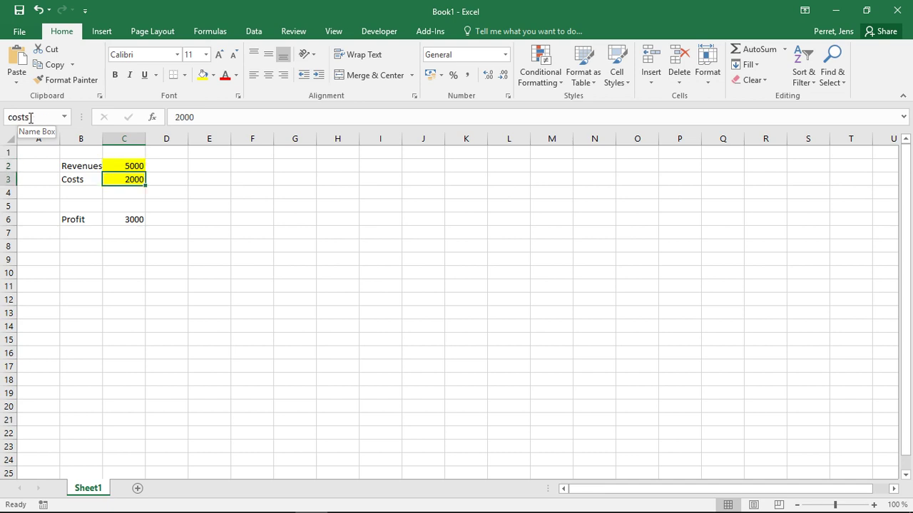
key(Down)
key(Down)
key(Down)
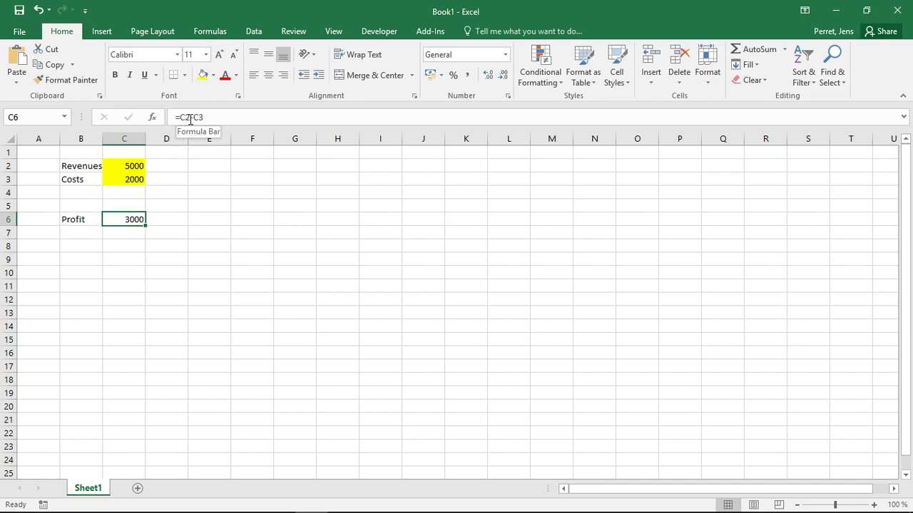
Enter a second "Profit" label in cell B5, directly above the existing one
click(91, 205)
text(Profit)
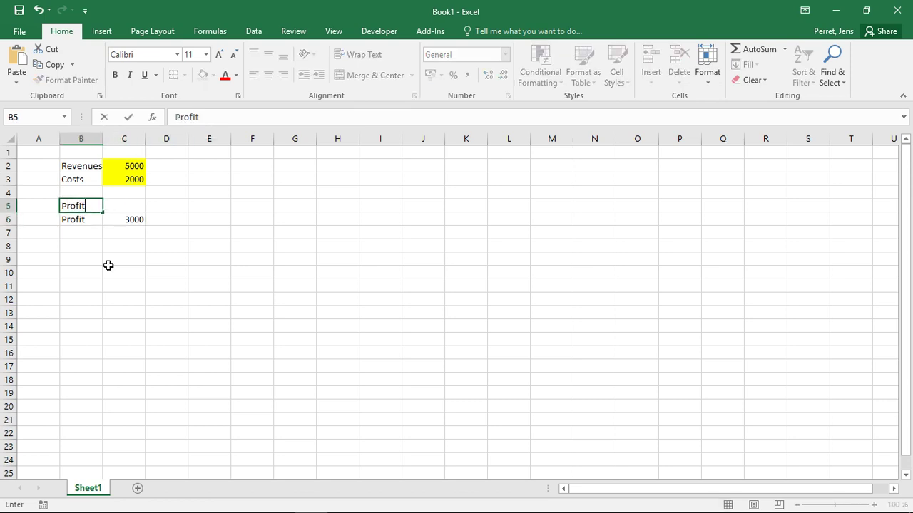
key(Tab)
Enter the formula =revenues-costs in cell C5, using the cell names instead of references
text(=revenues)
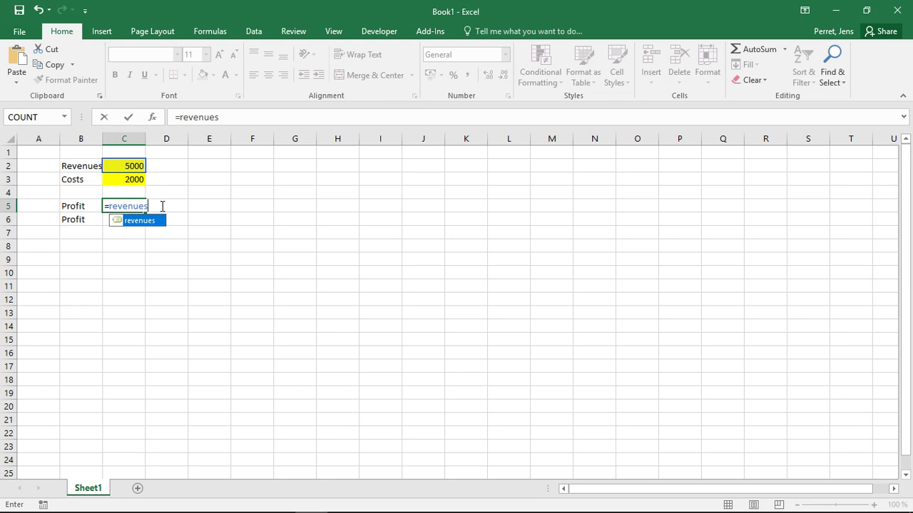
text(-c)
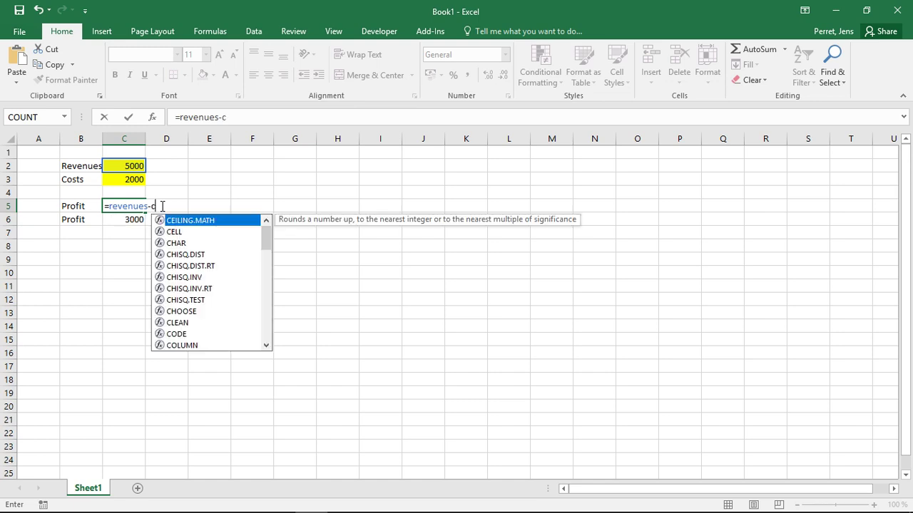
text(os)
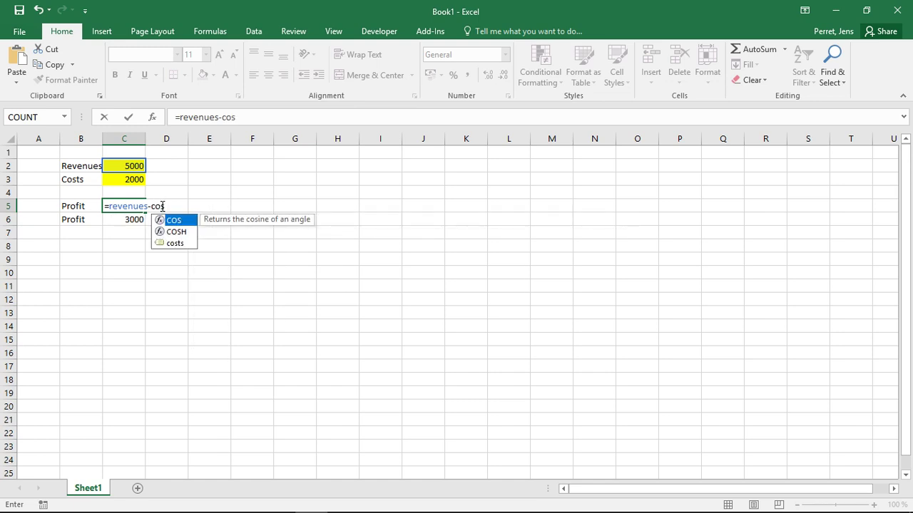
click(171, 246)
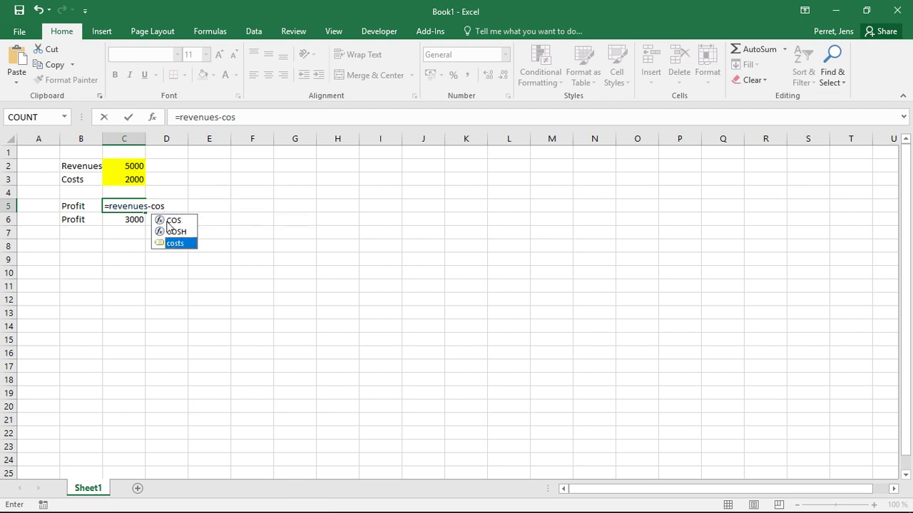
double_click(173, 245)
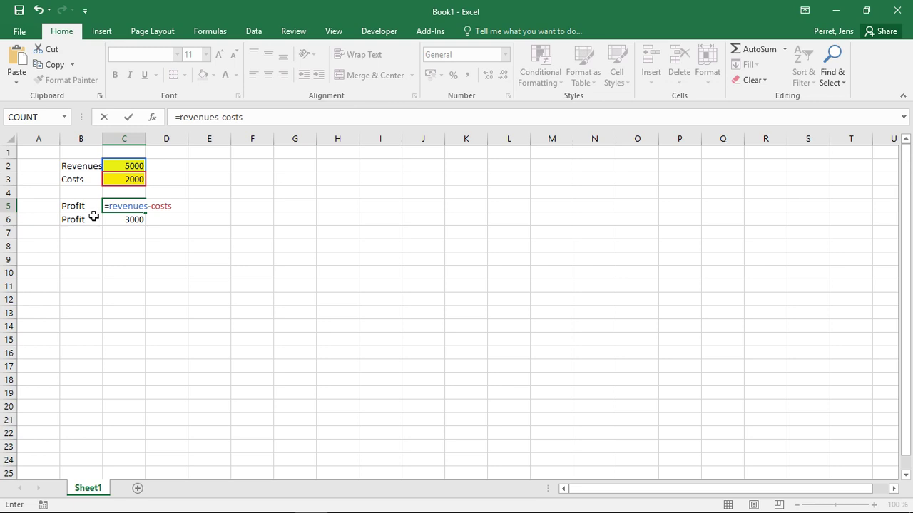
key(Return)
key(Up)
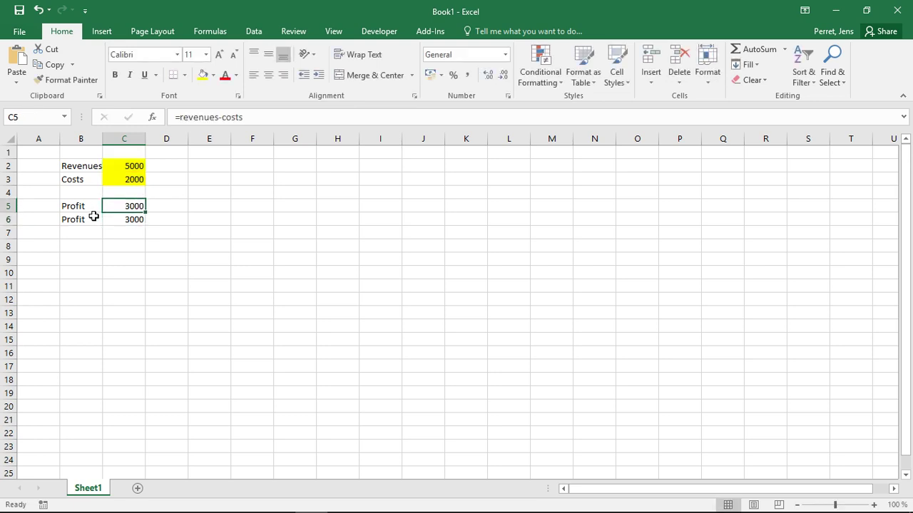
Compare the profit formulas in C5 and C6, and check the name of the revenues cell C2
key(Down)
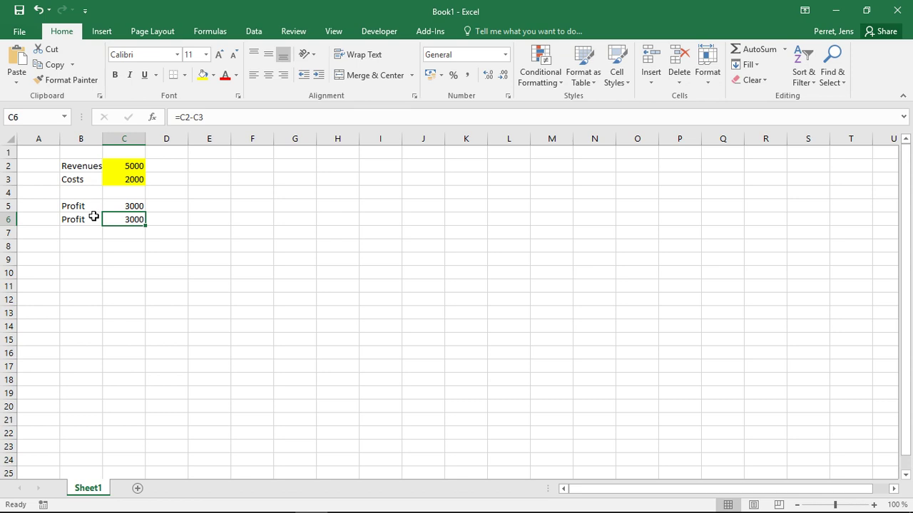
key(Up)
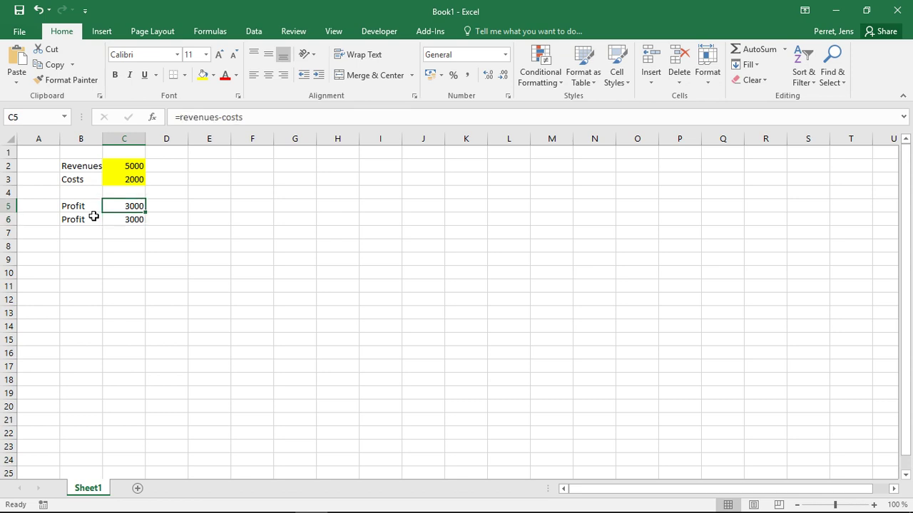
click(126, 166)
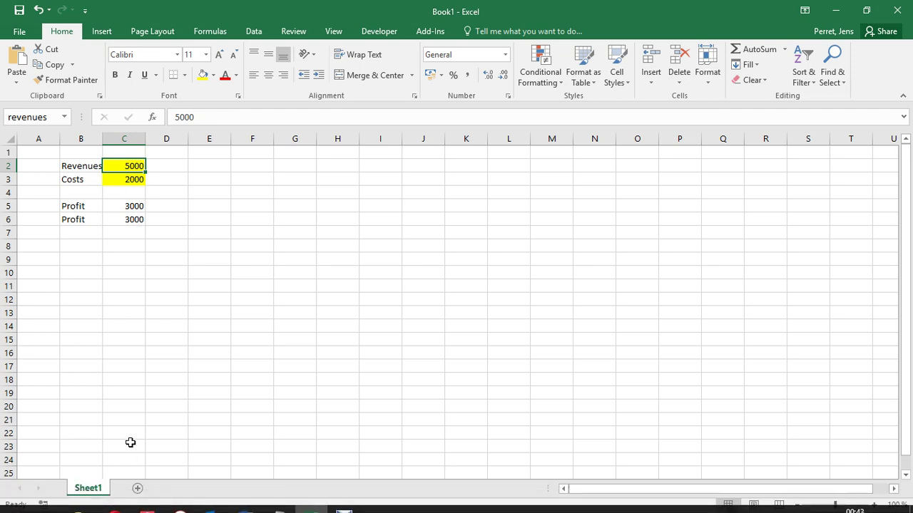
Add a new worksheet and enter the formula =revenues-costs in its cell B2
click(139, 488)
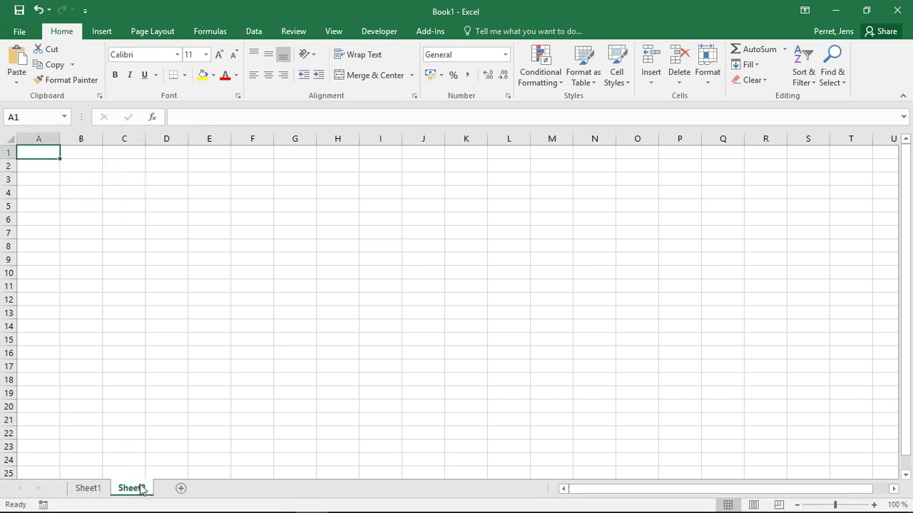
click(83, 165)
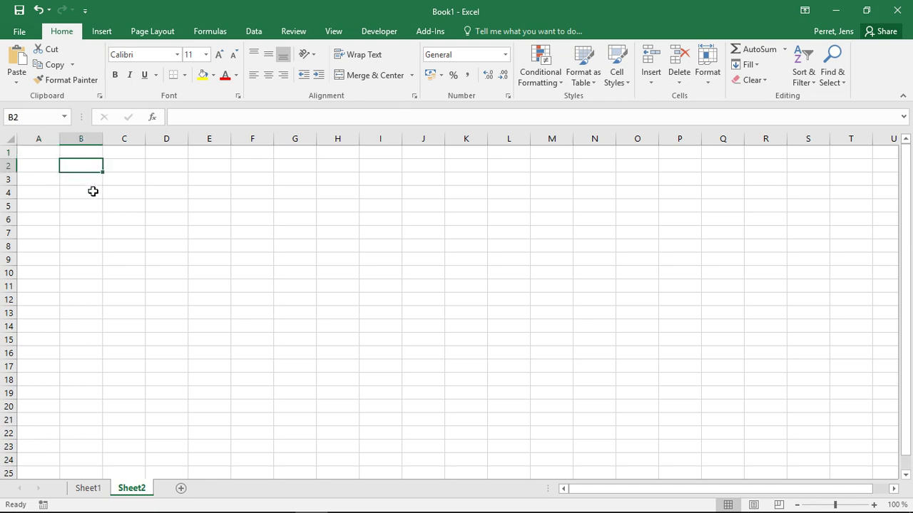
text(=rev)
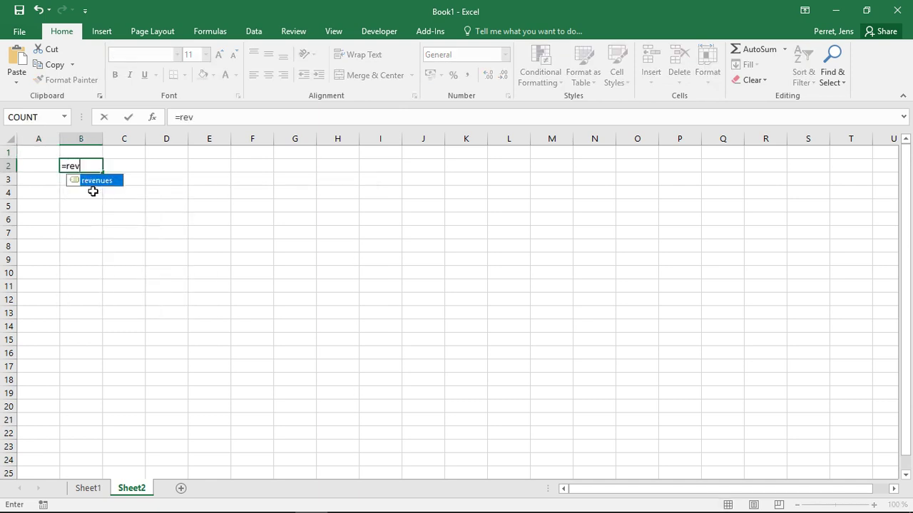
text(enues-costs)
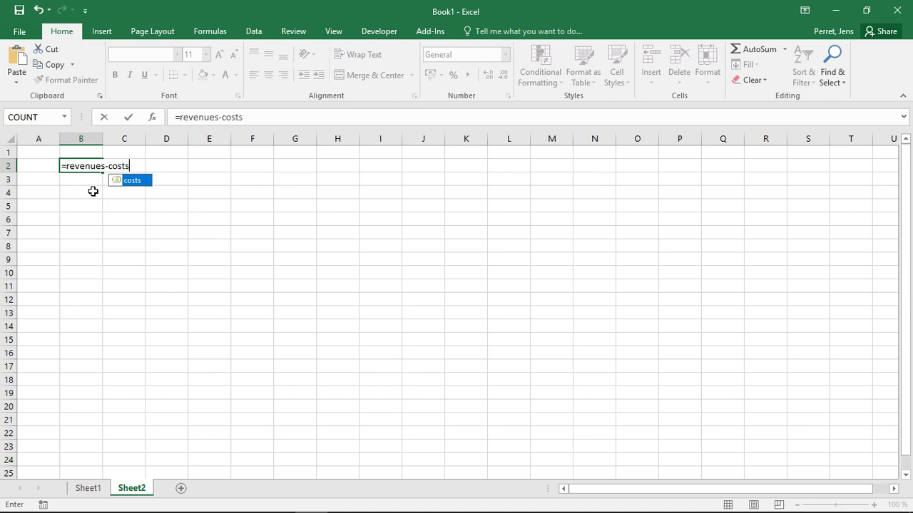
key(Return)
key(Up)
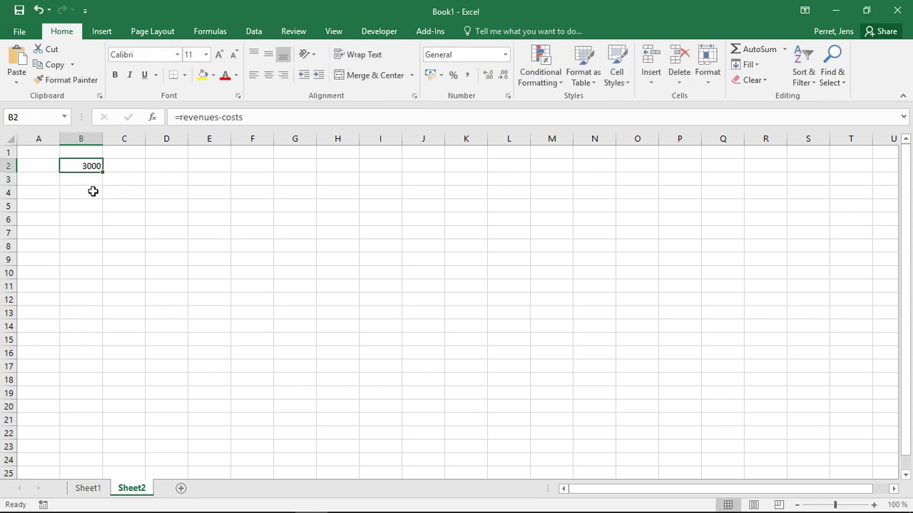
Clear the formula from cell B2 on Sheet2 and return to Sheet1
key(Down)
key(Up)
key(Right)
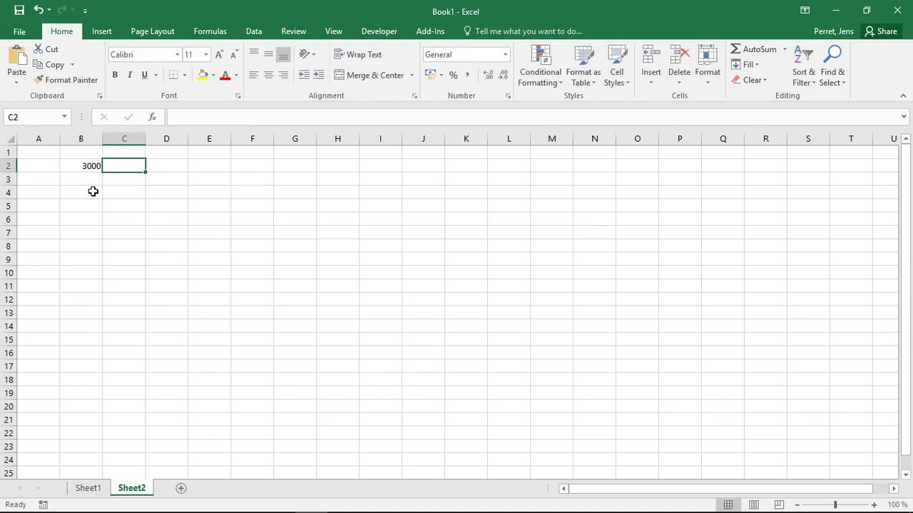
key(Left)
key(Delete)
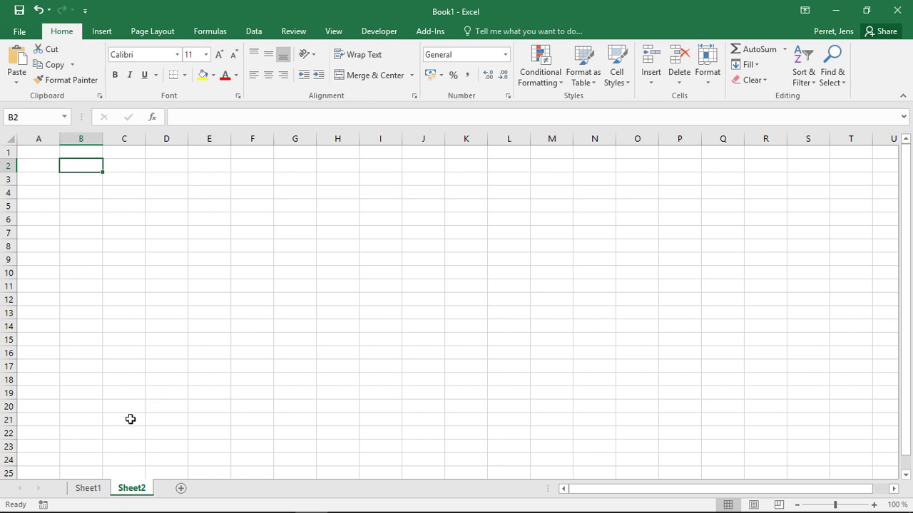
click(91, 489)
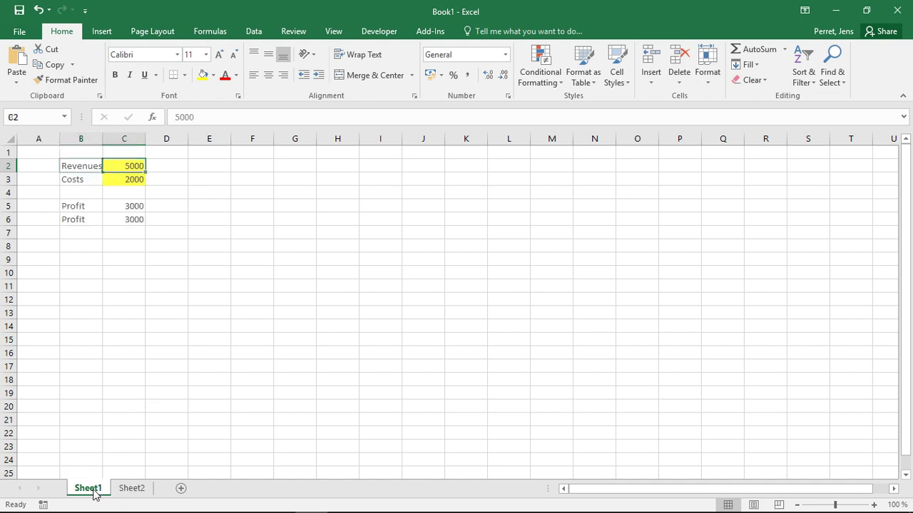
Start defining a new name for cell C2, try the scope Sheet1 instead of Workbook, and discard the definition
click(69, 166)
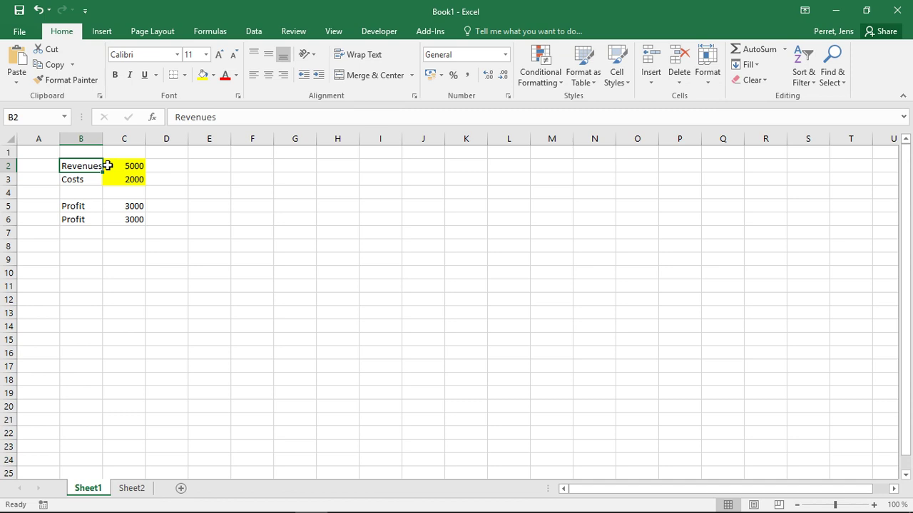
right_click(118, 165)
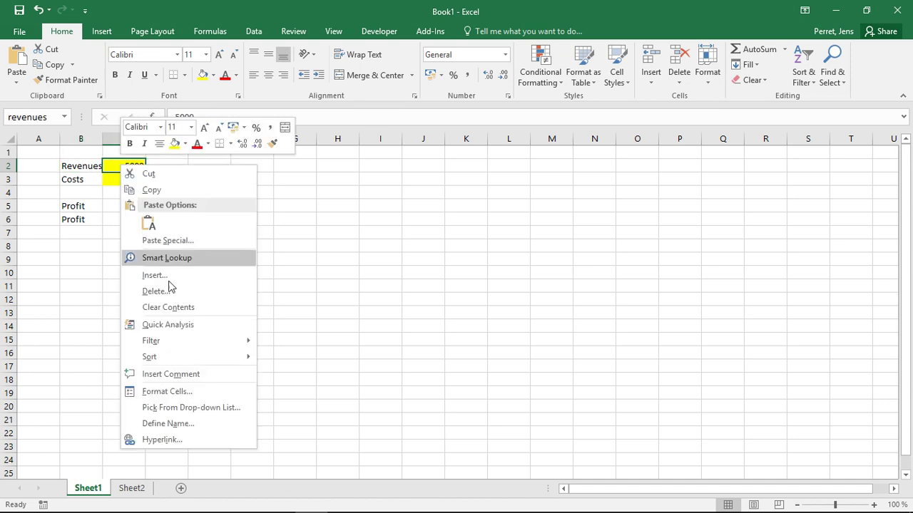
click(178, 428)
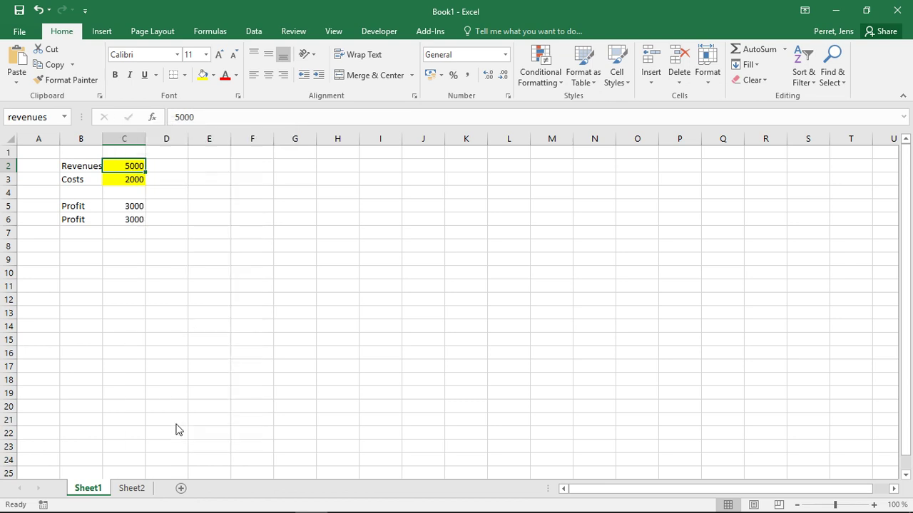
drag(172, 350, 195, 251)
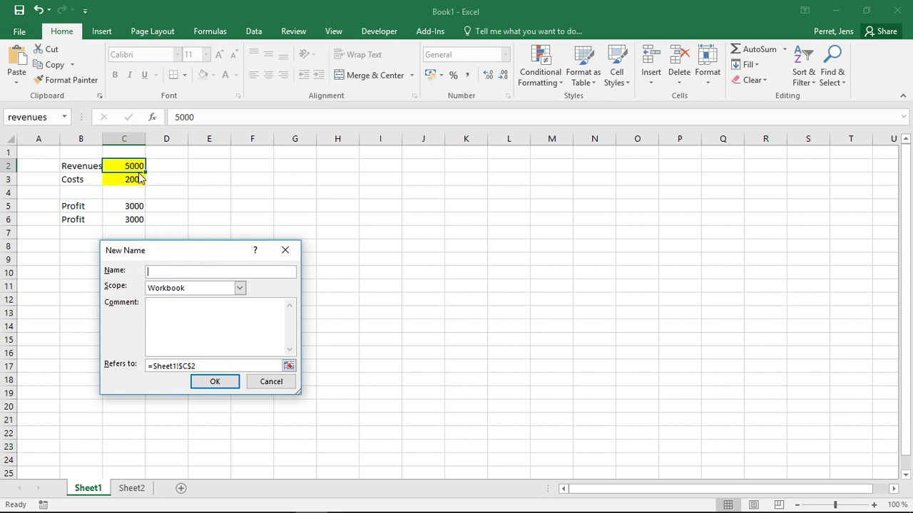
click(161, 329)
click(241, 288)
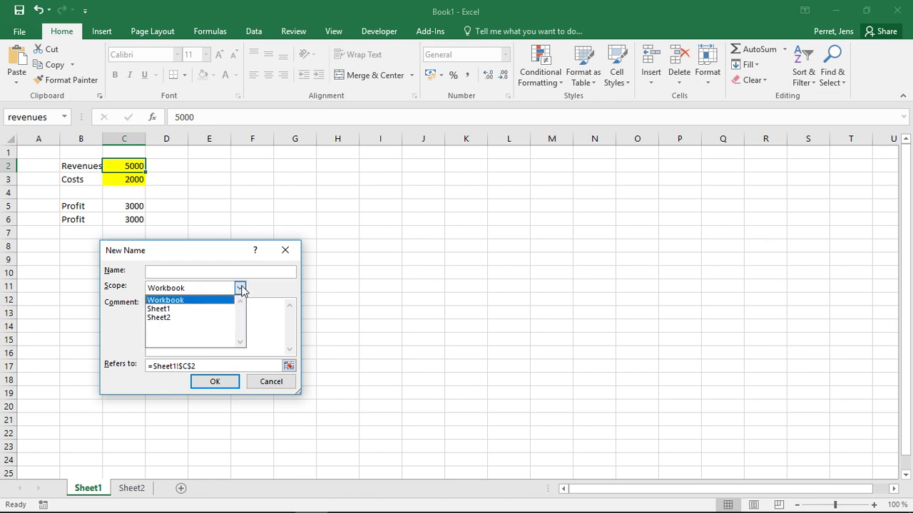
click(187, 309)
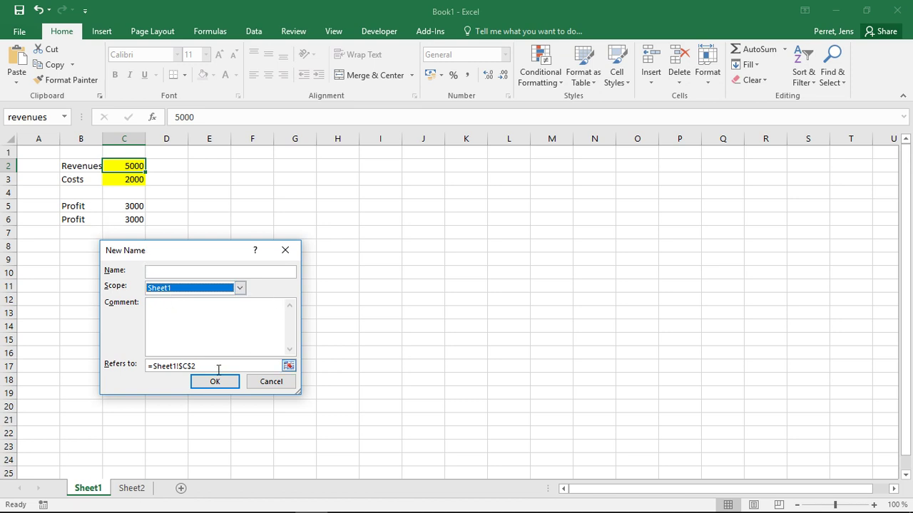
click(266, 387)
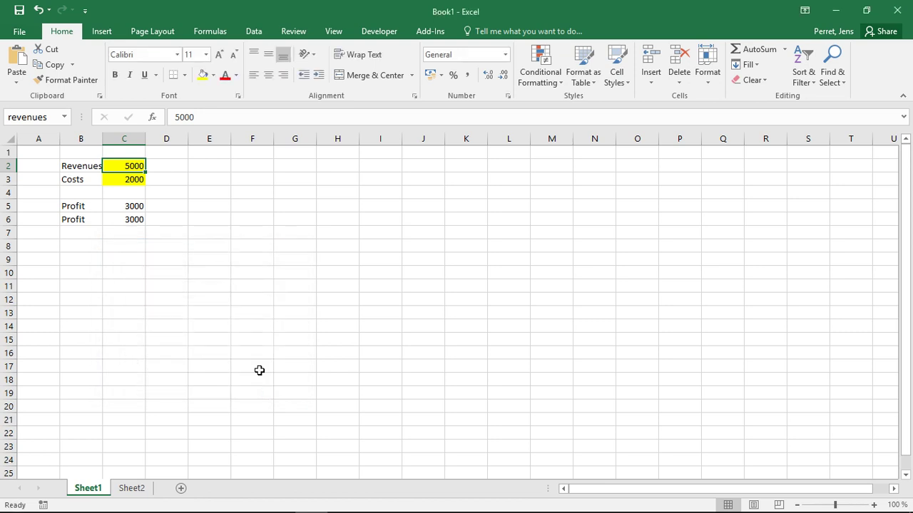
Enter the label "Matrix" in cell E2
click(209, 166)
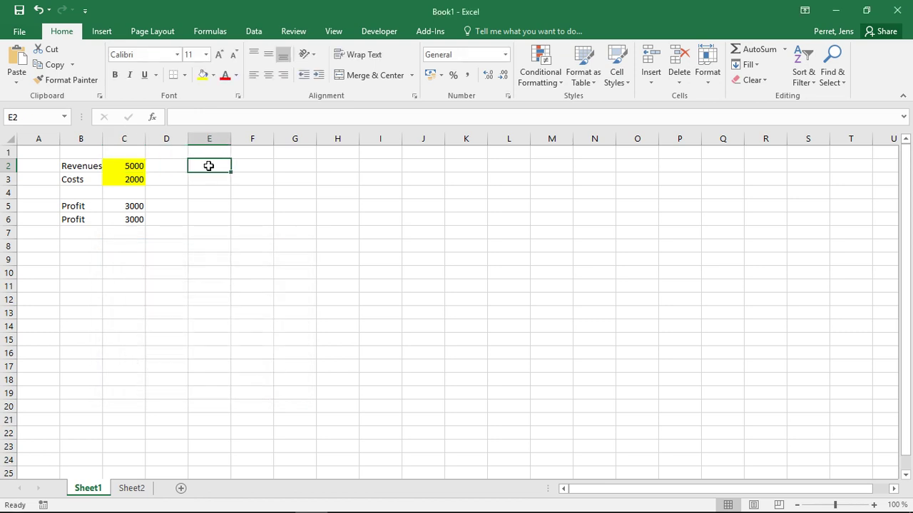
text(Matri)
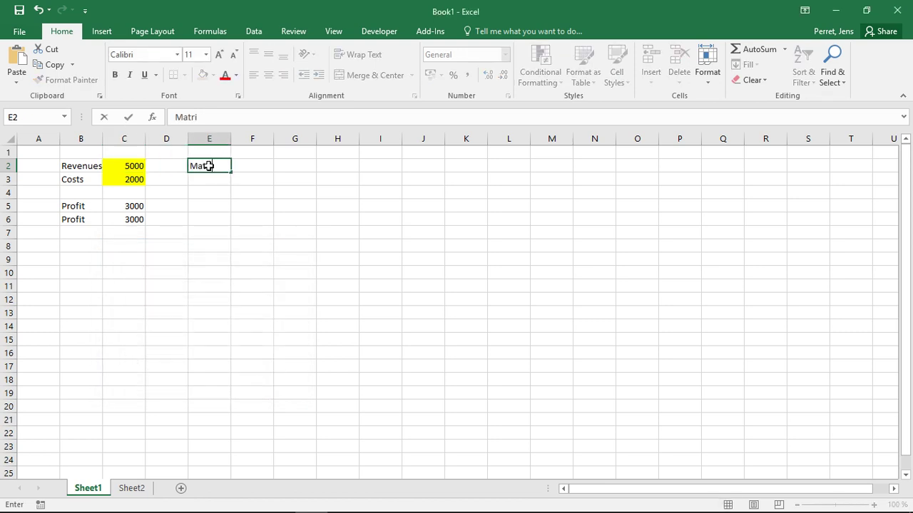
text(x)
key(Tab)
Fill the two-by-two range F2:G3 beside the Matrix label with orange
key(shift+Right)
key(shift+Down)
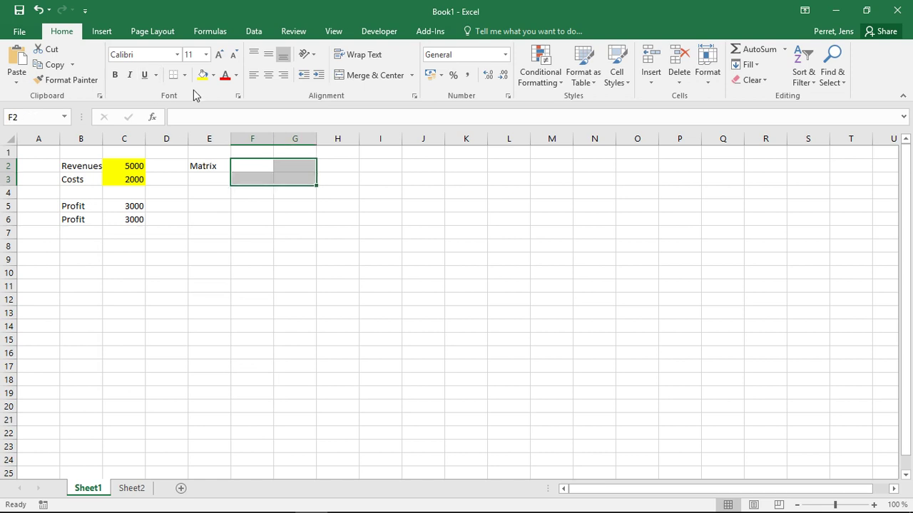
click(212, 76)
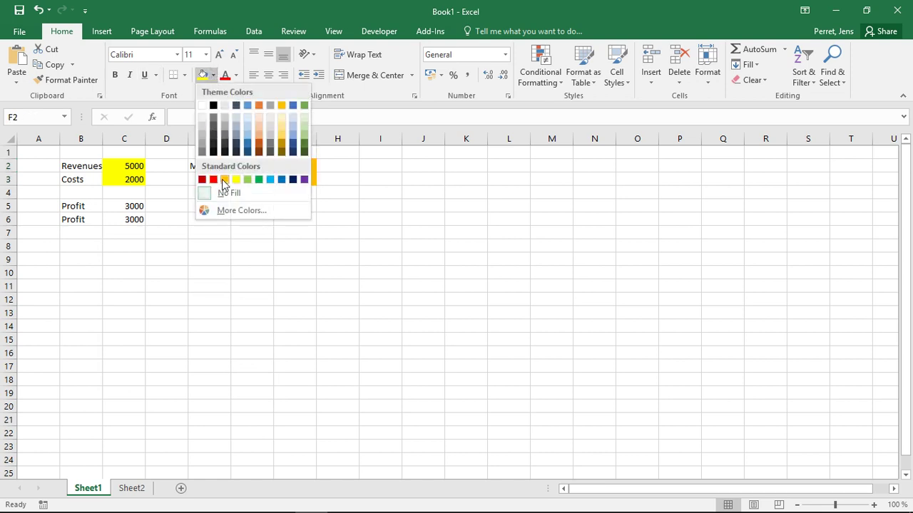
click(221, 179)
click(242, 231)
Define the name "Matrix" for the range F2:G3 with Workbook scope
drag(244, 169, 302, 181)
right_click(285, 177)
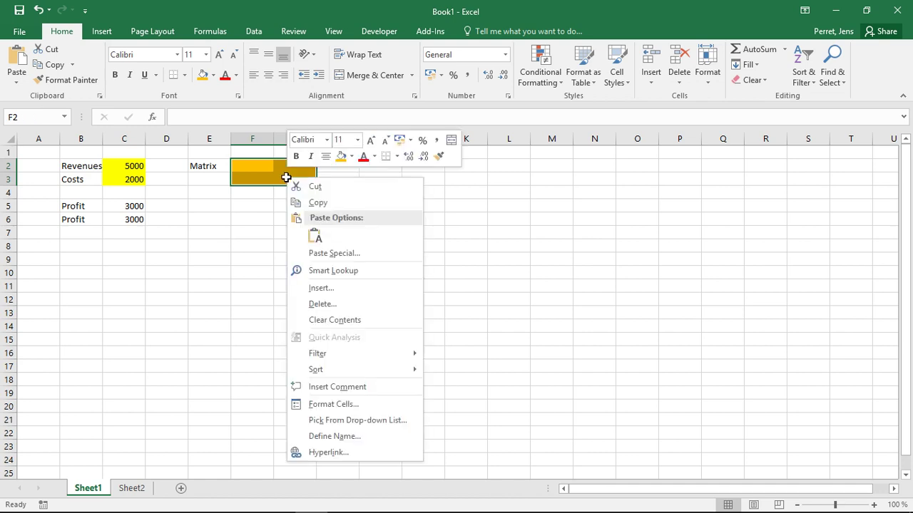
click(325, 435)
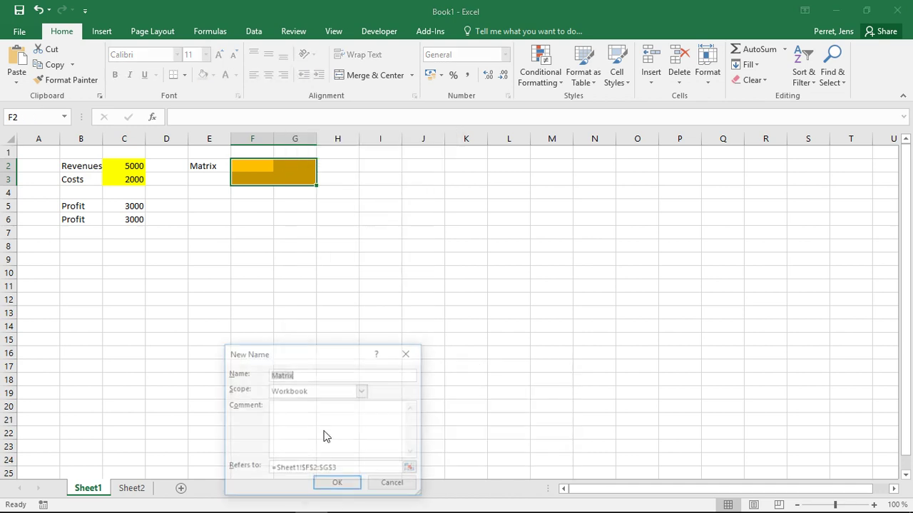
click(409, 467)
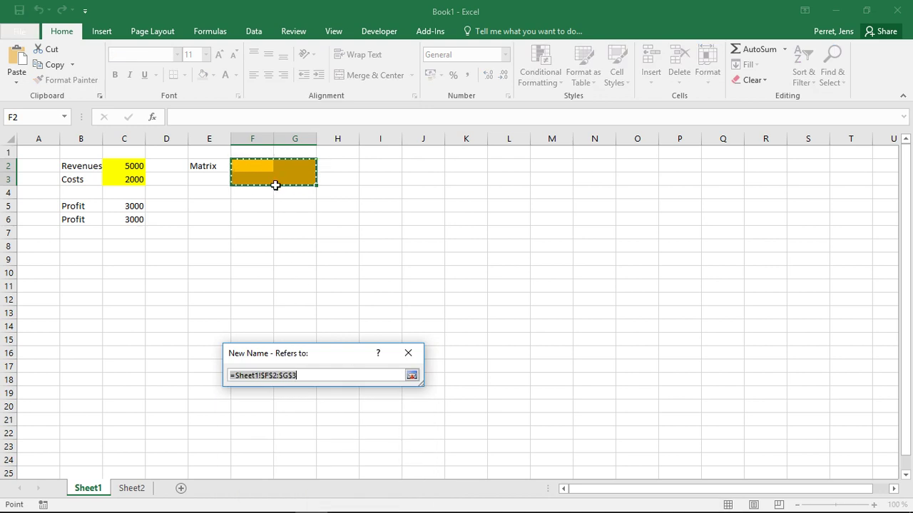
click(411, 375)
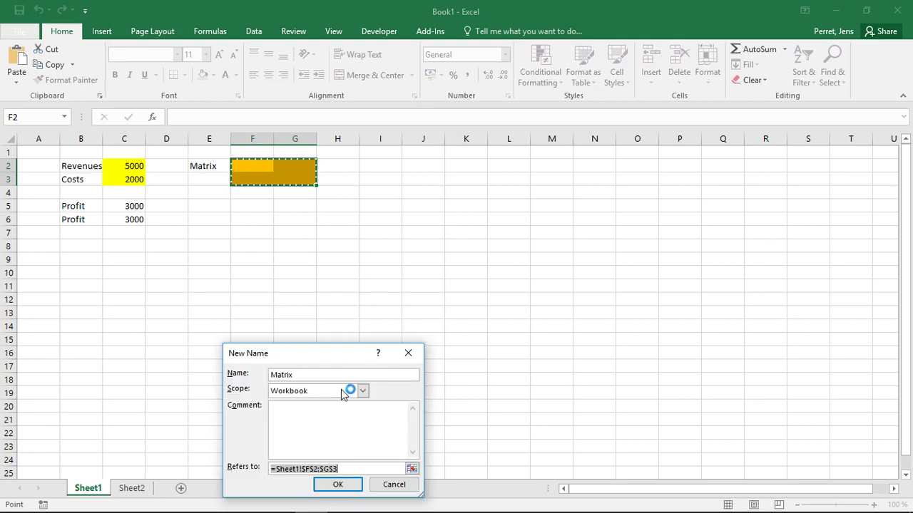
click(313, 374)
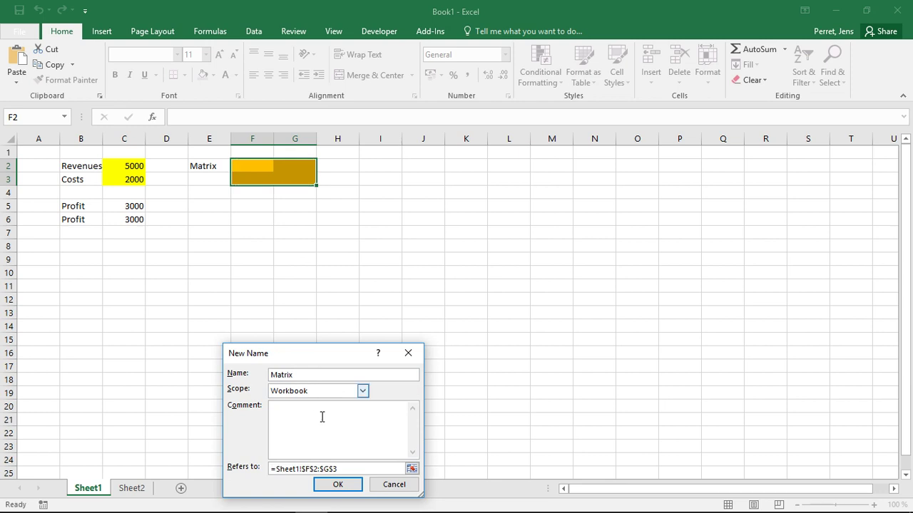
click(338, 485)
Check which name or reference each individual cell of the orange range F2:G3 has
click(255, 207)
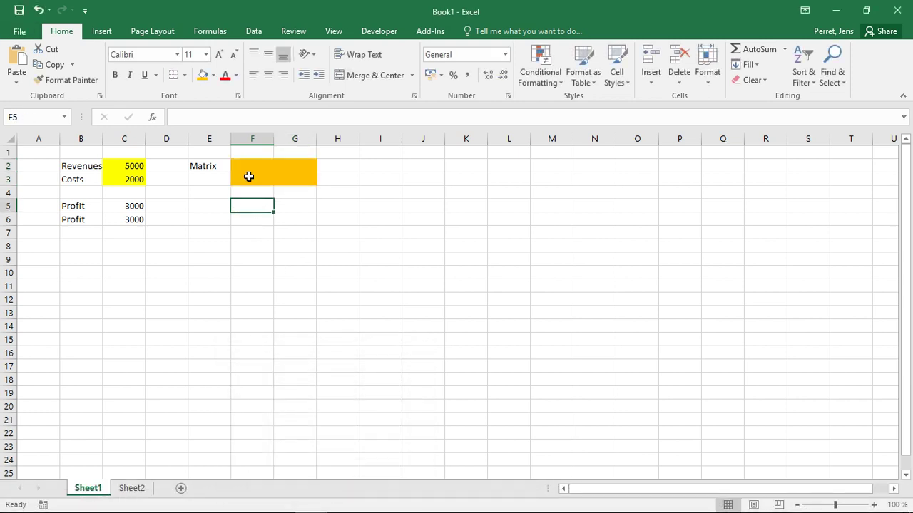
click(248, 176)
key(Up)
key(Right)
key(Down)
key(Left)
key(Up)
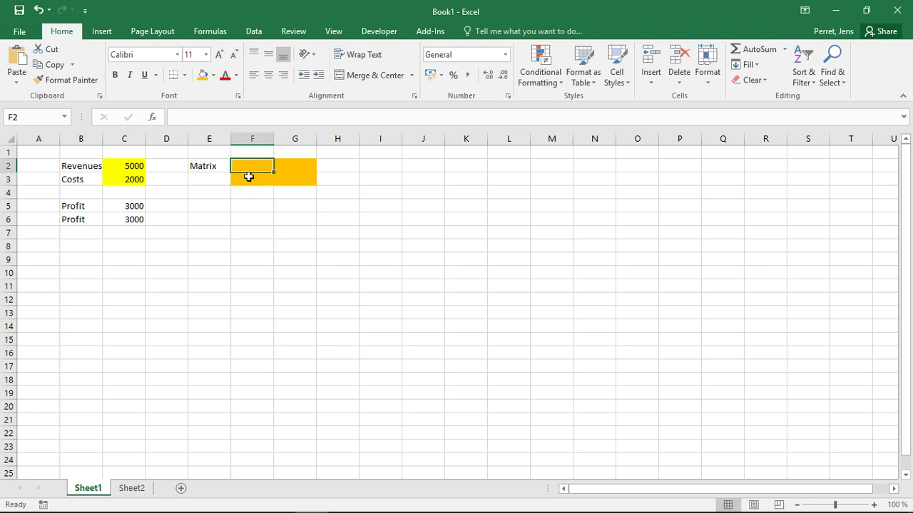
Move repeatedly through the four orange cells F2, G2, G3 and F3 to compare their individual cell references
key(Right)
key(Down)
key(Left)
key(Up)
key(Down)
key(Up)
key(Right)
key(Down)
key(Left)
key(Up)
key(Right)
key(Down)
key(Left)
key(Up)
key(Right)
key(Down)
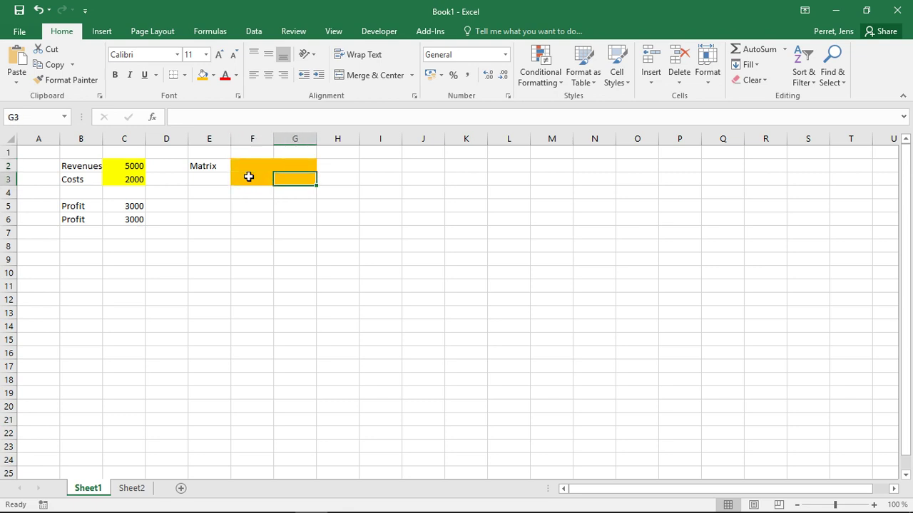
key(Left)
key(Up)
key(Right)
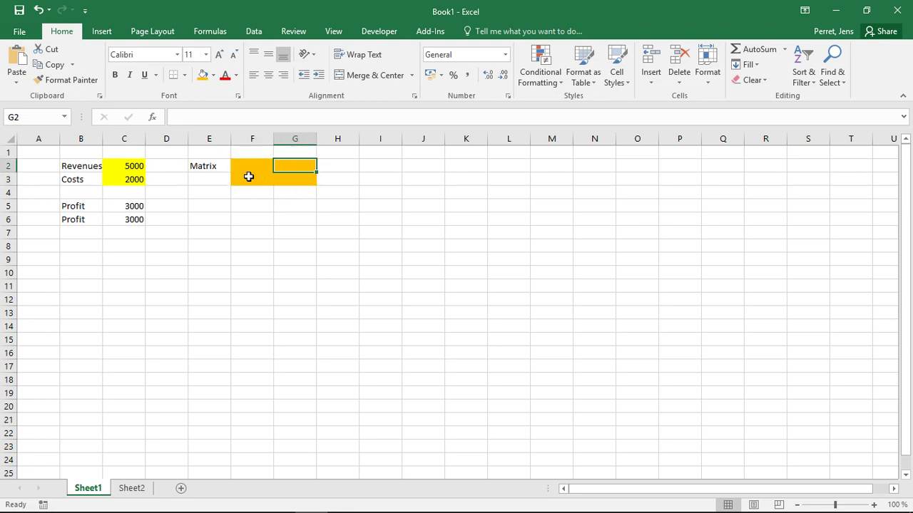
key(Left)
key(Down)
key(Right)
key(Up)
key(Left)
key(Down)
Enter the formula =SUM(Matrix) in cell E5 to add up the named range
key(Down)
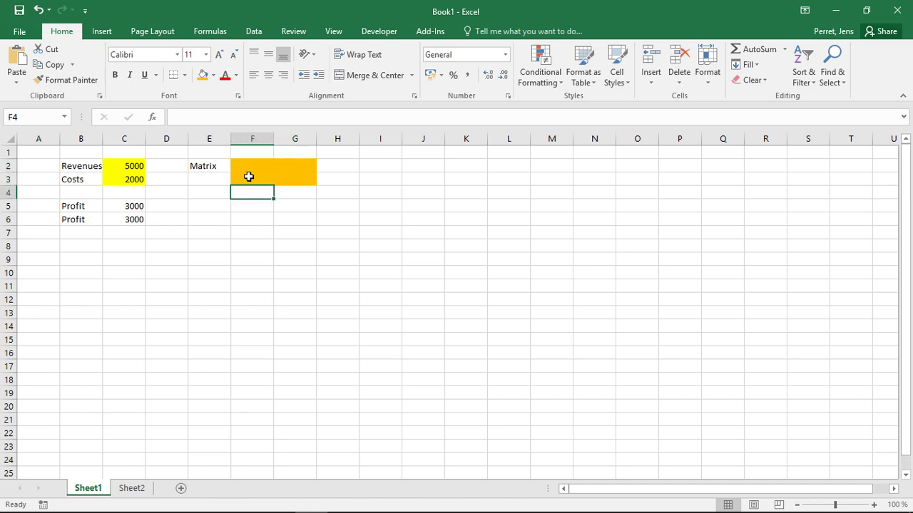
key(Down)
key(Left)
text(S)
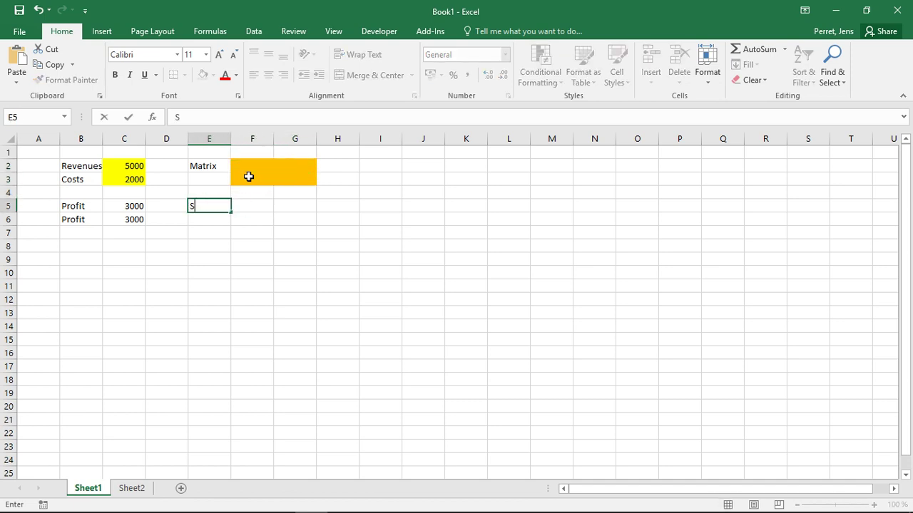
key(BackSpace)
text(=SUM)
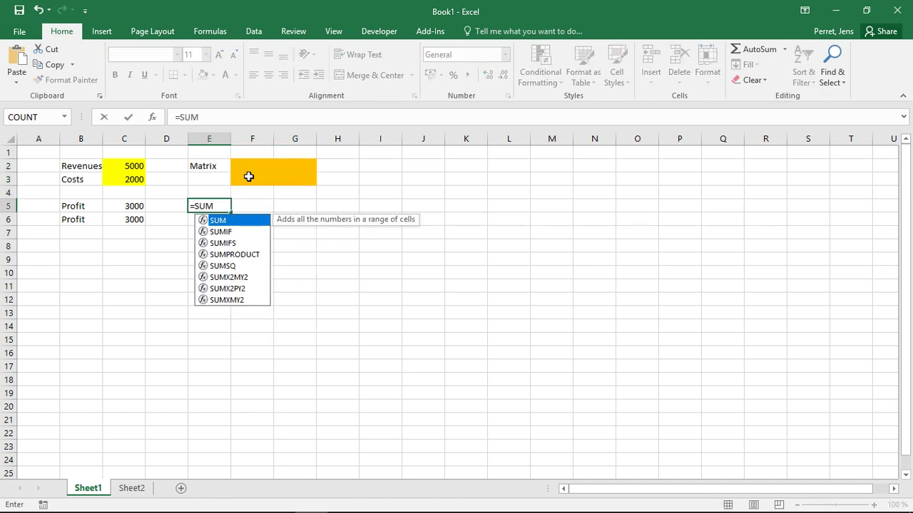
text((ma)
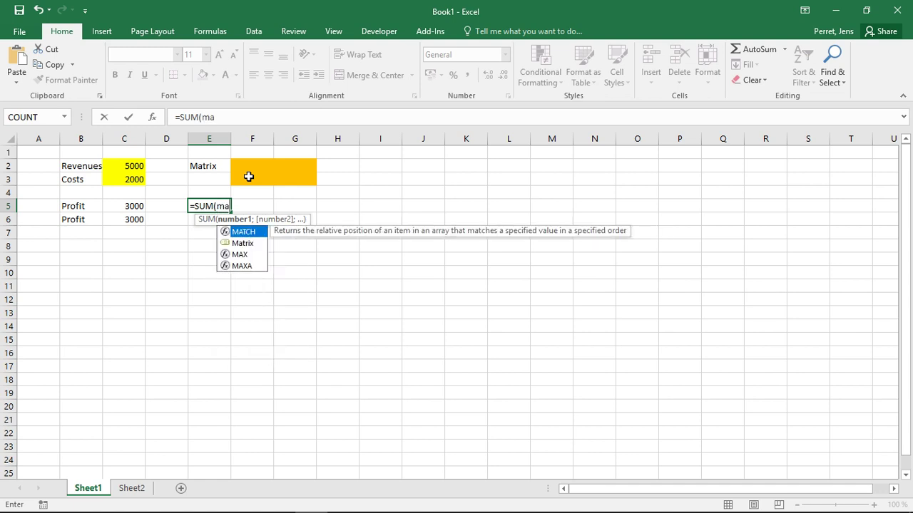
key(BackSpace)
key(BackSpace)
text(Matrix)
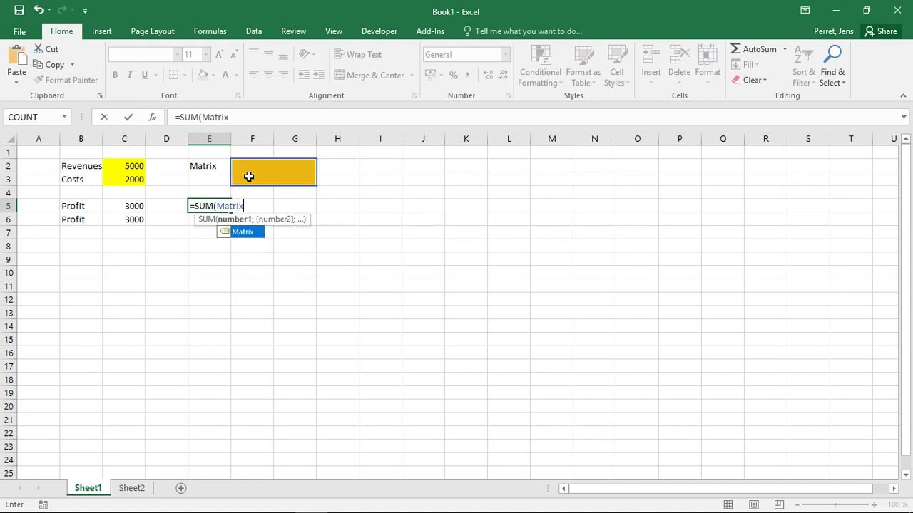
key(Tab)
text(=)
key(BackSpace)
text())
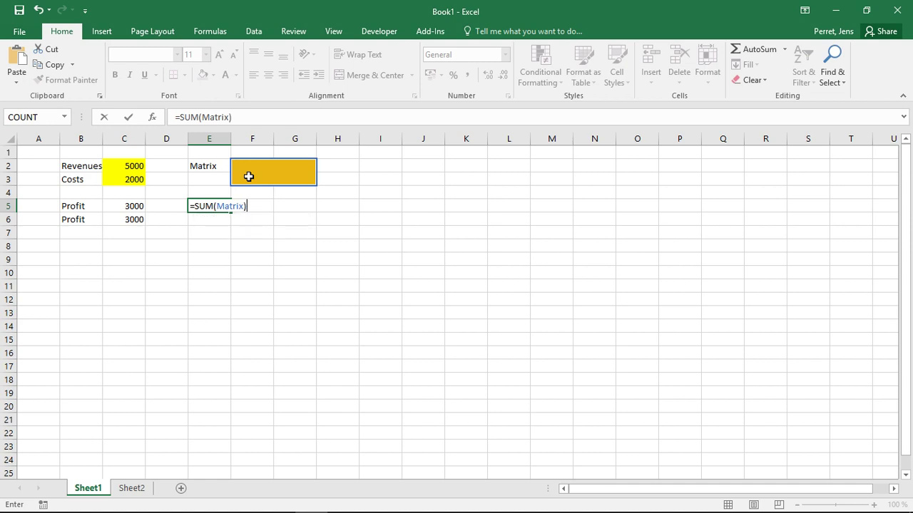
key(Return)
key(Up)
Fill the Matrix range with 1 in F2, 2 in G2, 2 in F3 and 3 in G3
click(248, 176)
key(Right)
key(Up)
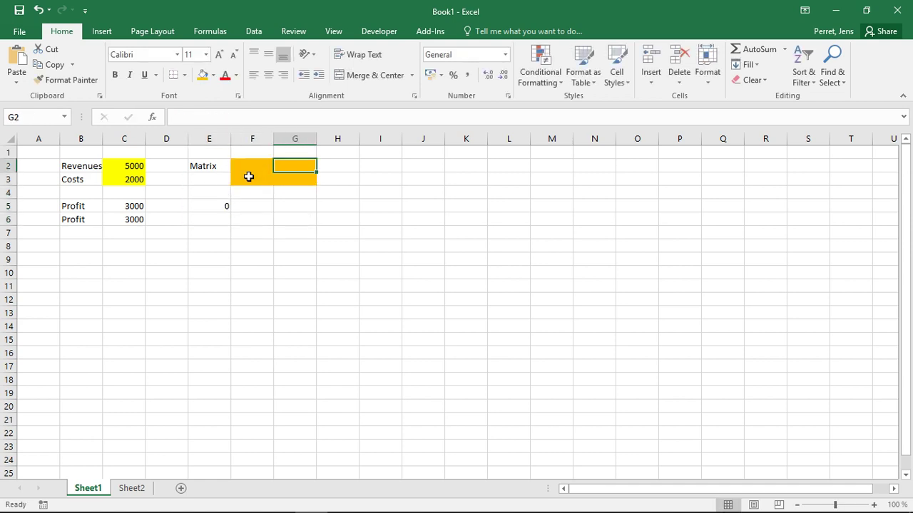
key(Left)
text(1)
key(Right)
text(2)
key(Down)
key(Left)
text(2)
key(Right)
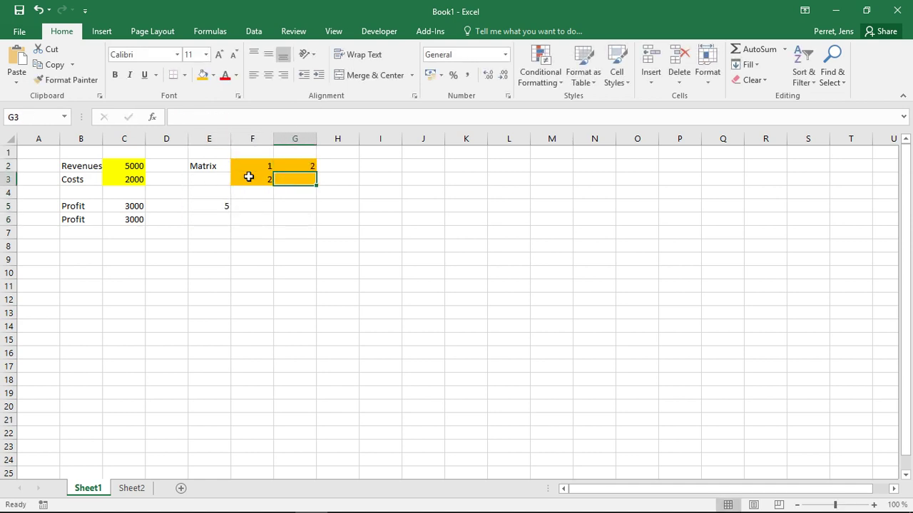
text(3)
key(Right)
Check the names or references of the single matrix cells, cell C2 and the whole range F2:G3
click(249, 177)
key(Down)
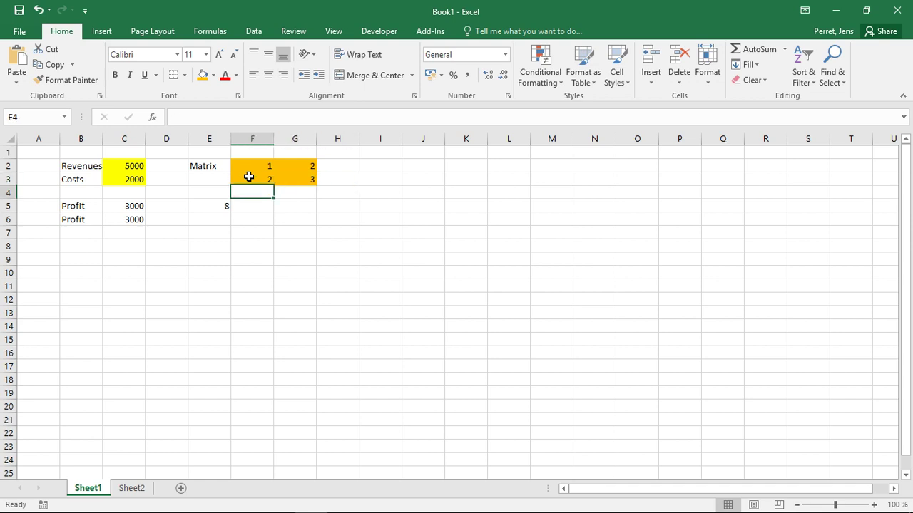
key(Up)
key(Up)
key(Right)
key(Down)
key(Left)
key(Up)
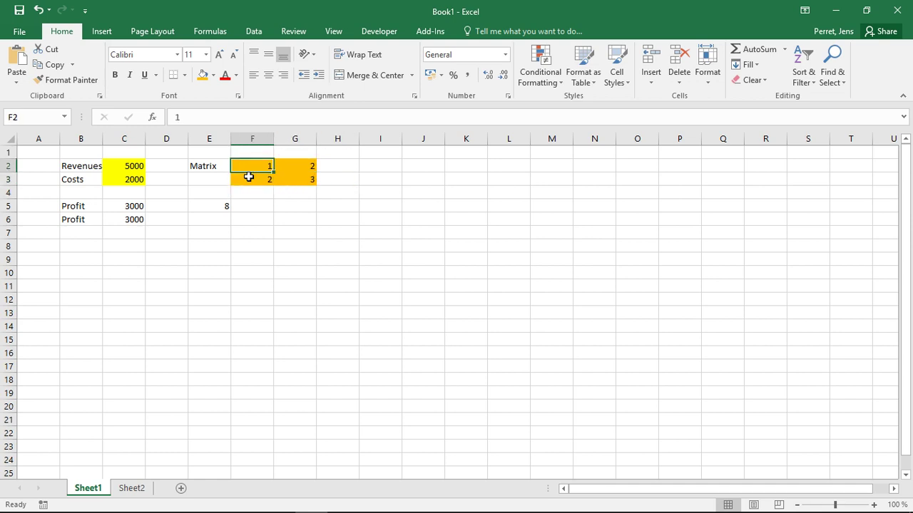
click(135, 166)
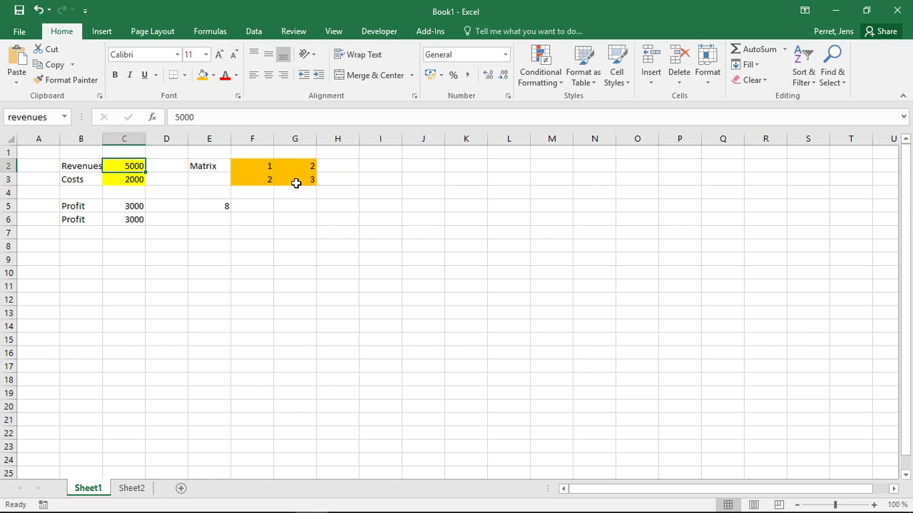
drag(236, 163, 306, 173)
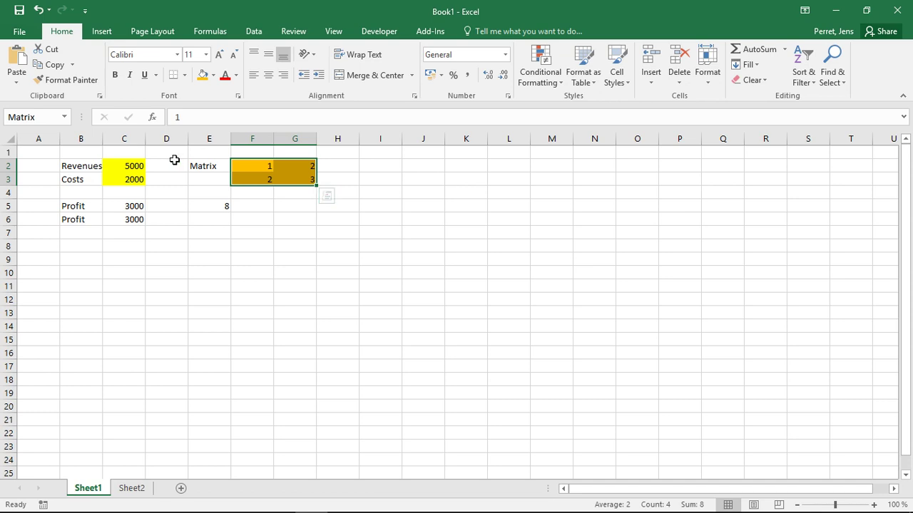
Try to change the name of cell C2 so that it starts with a capital R
click(127, 169)
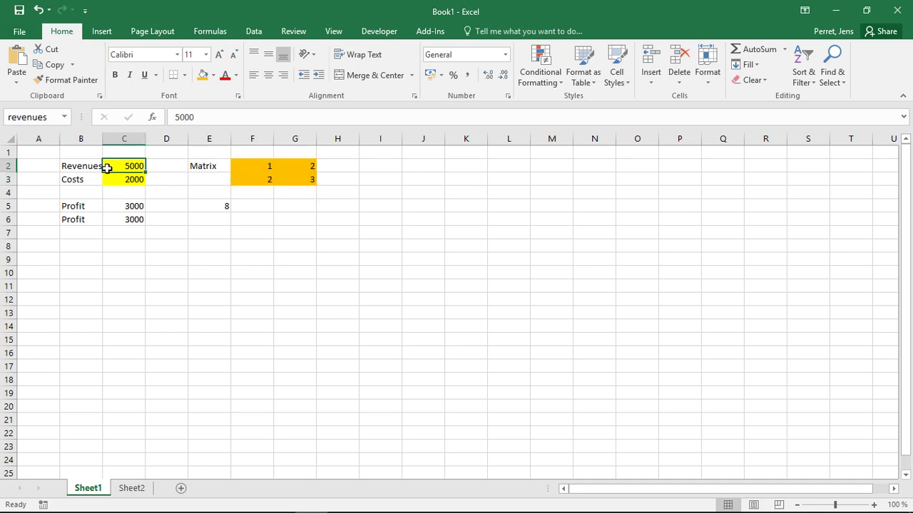
click(7, 118)
click(8, 118)
text(R)
key(Return)
key(Down)
key(Up)
key(Down)
key(Up)
key(Down)
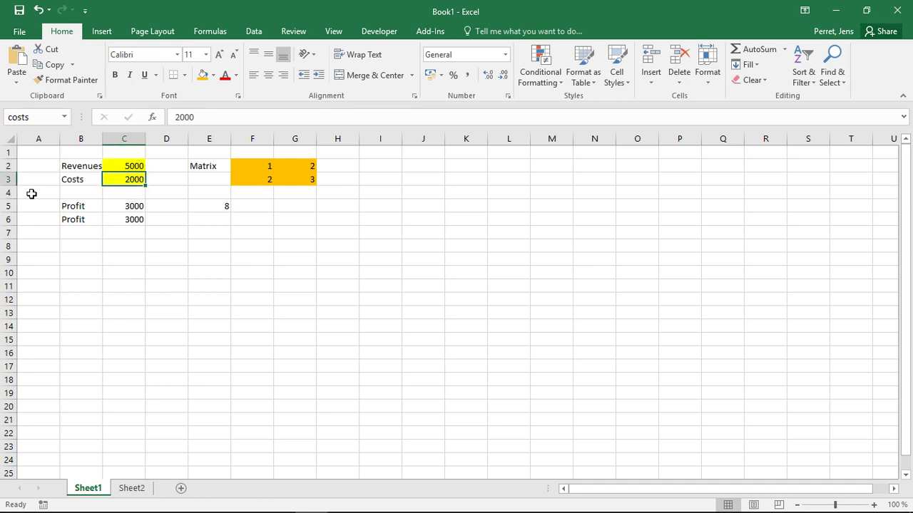
key(Up)
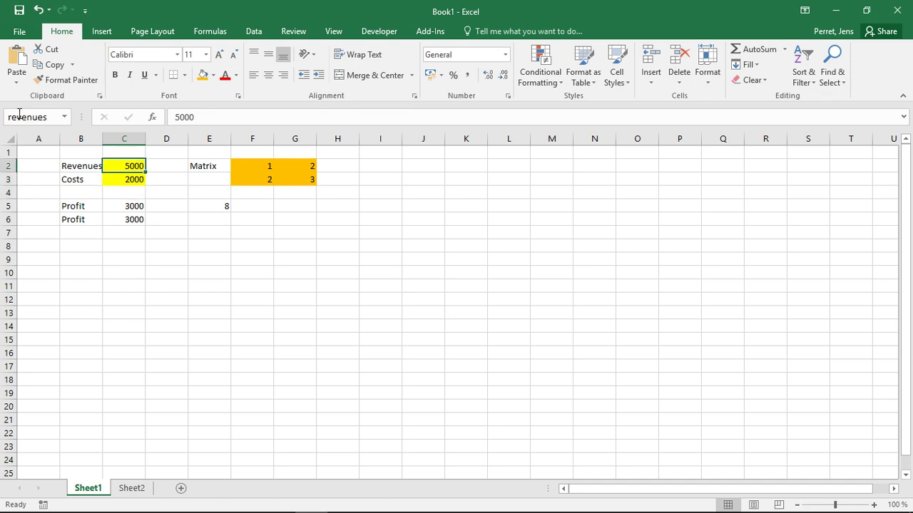
click(66, 120)
click(66, 120)
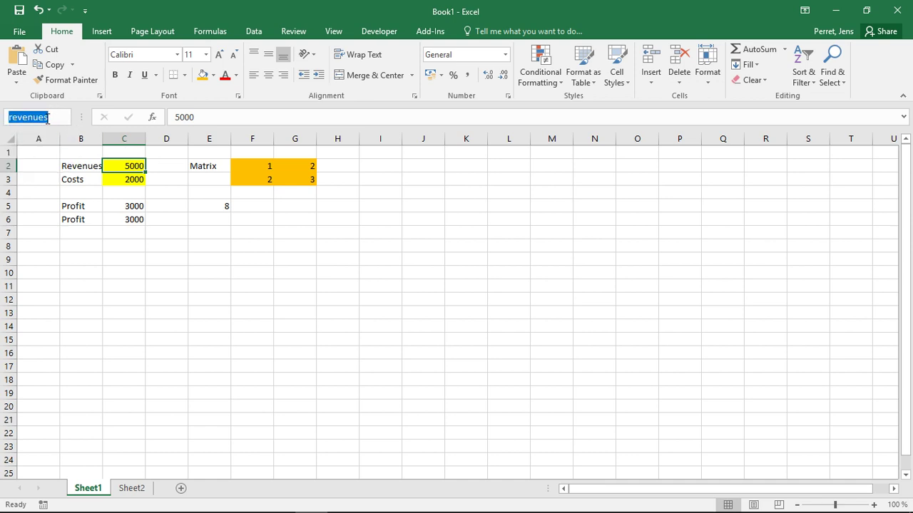
click(195, 190)
double_click(196, 190)
View the settings for defining a new name on cell E7 and cancel them
click(221, 228)
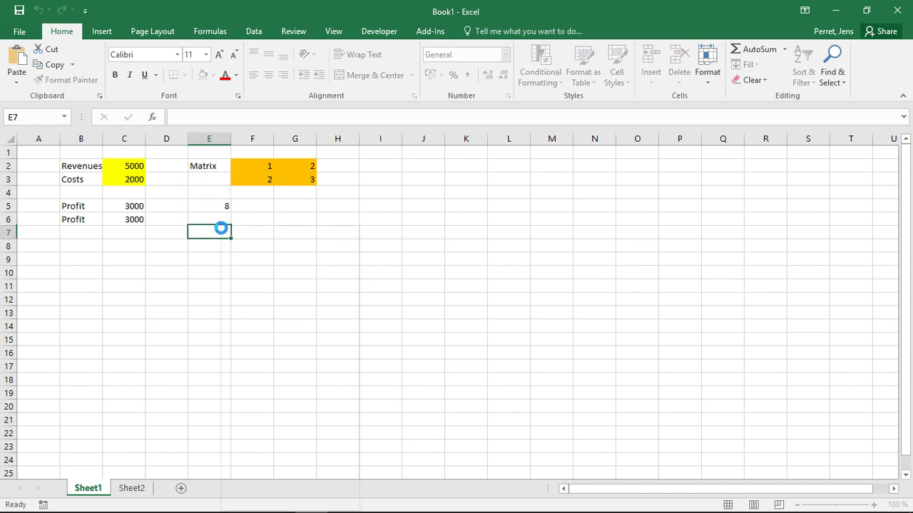
right_click(221, 228)
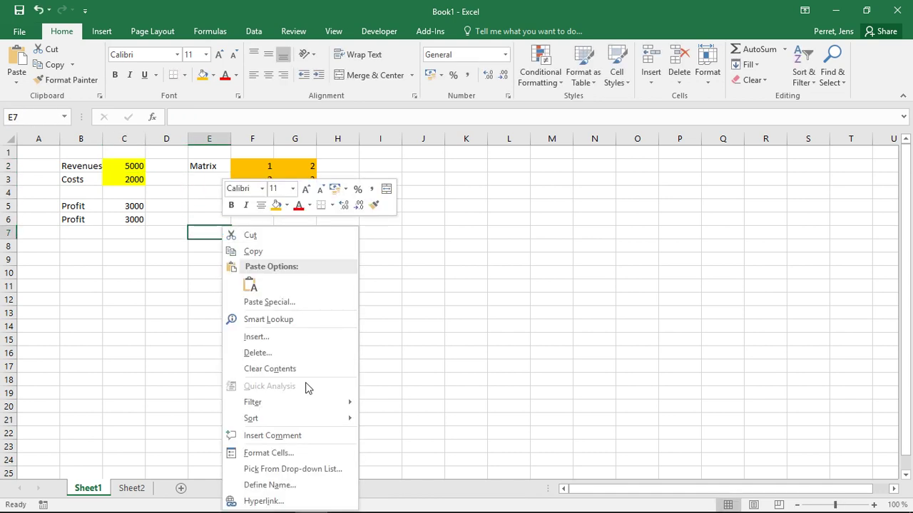
click(289, 485)
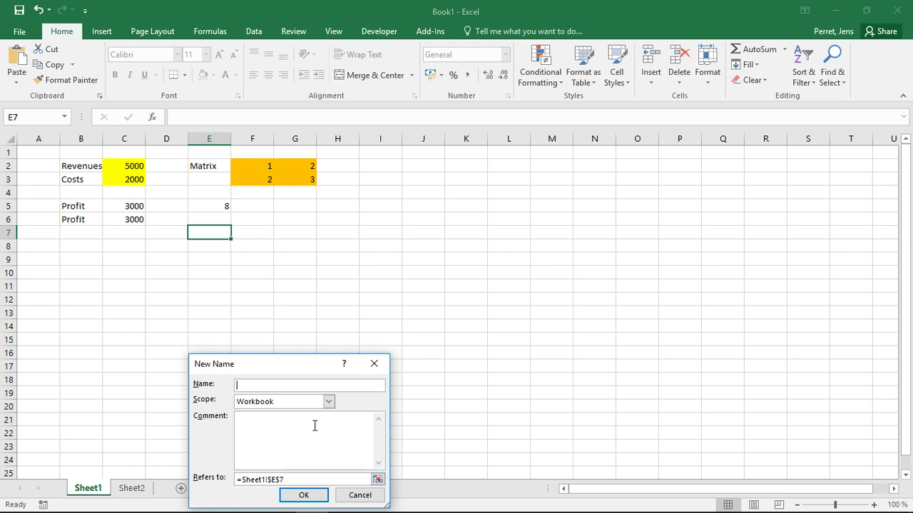
click(347, 496)
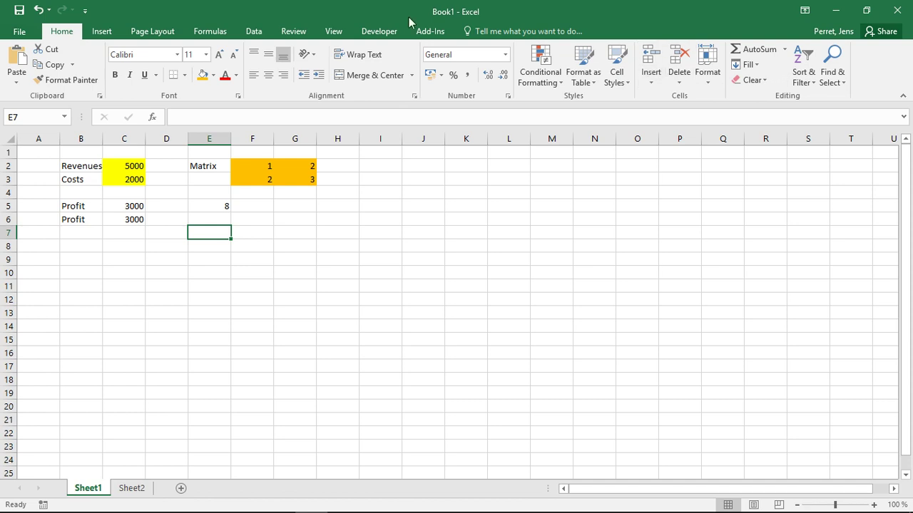
Open the Name Manager to review the workbook's defined names, including the Matrix entry
click(767, 80)
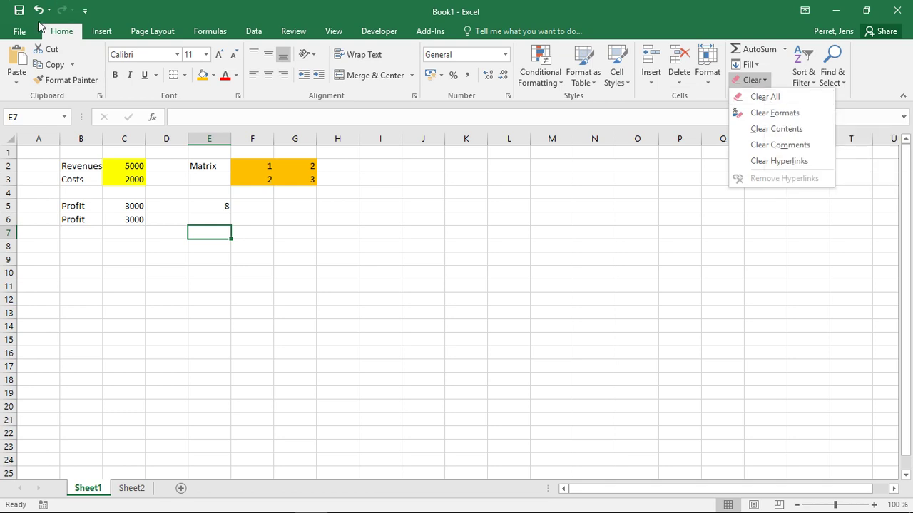
click(107, 31)
click(107, 31)
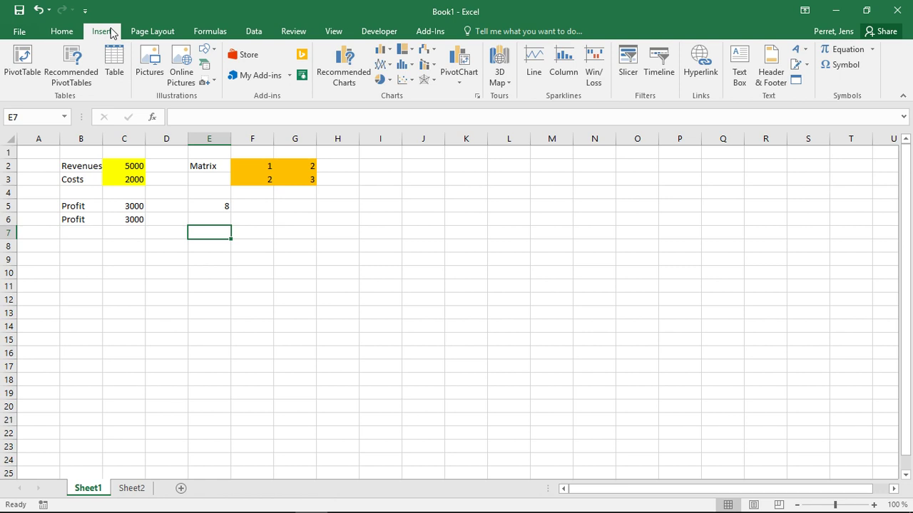
click(214, 31)
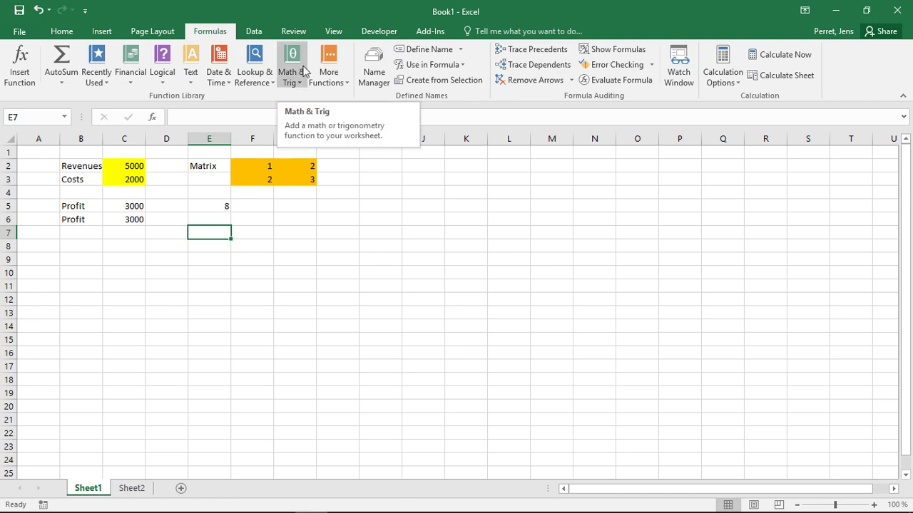
click(383, 70)
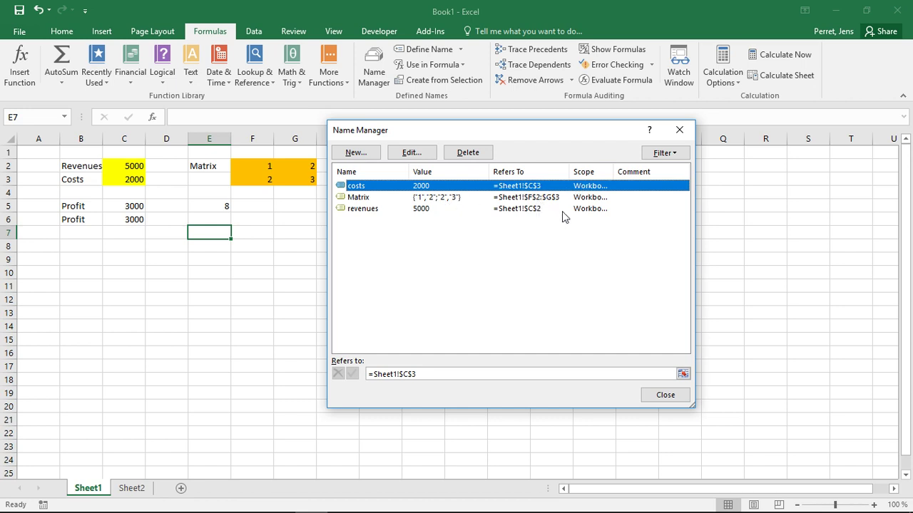
click(362, 198)
Rename the defined name costs as Costs in the Name Manager
click(357, 186)
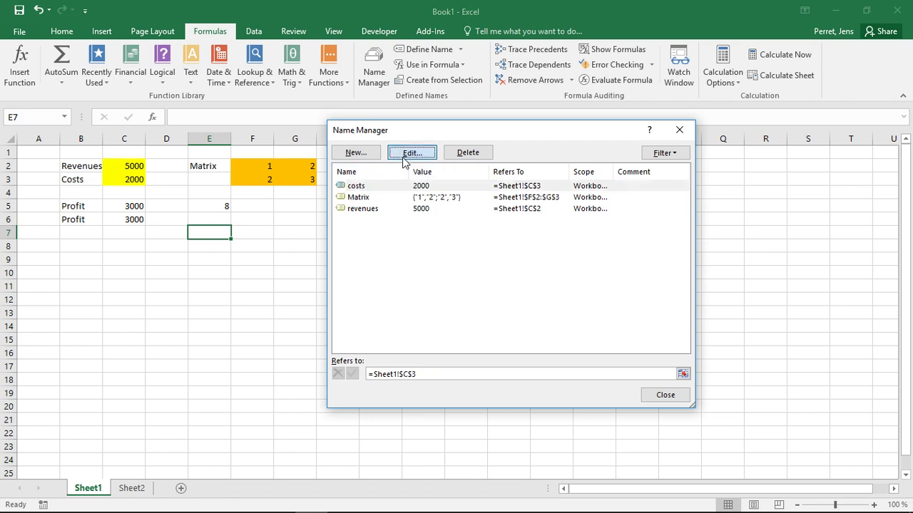
click(404, 153)
click(457, 218)
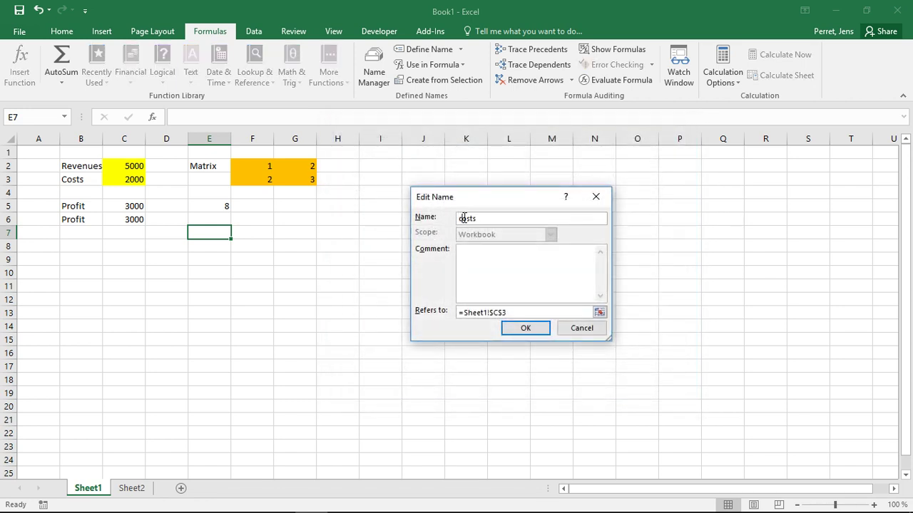
text(C)
key(Delete)
click(525, 328)
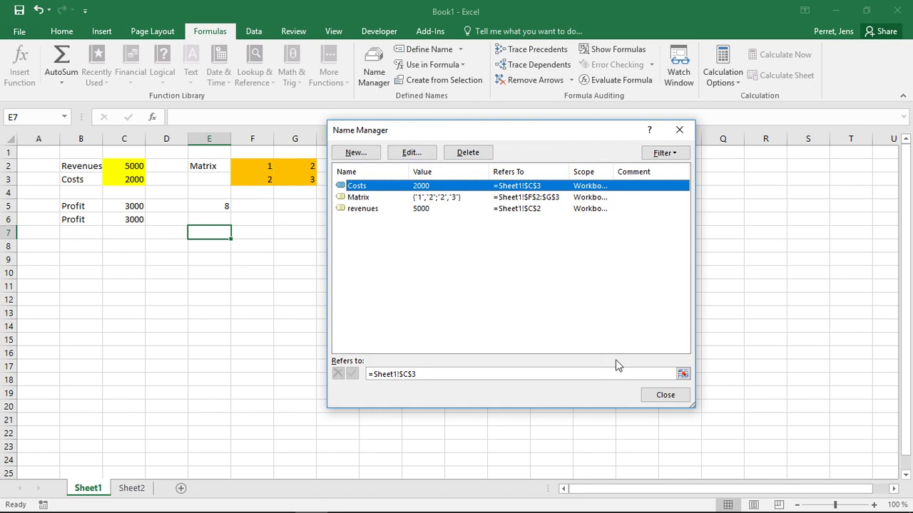
click(664, 395)
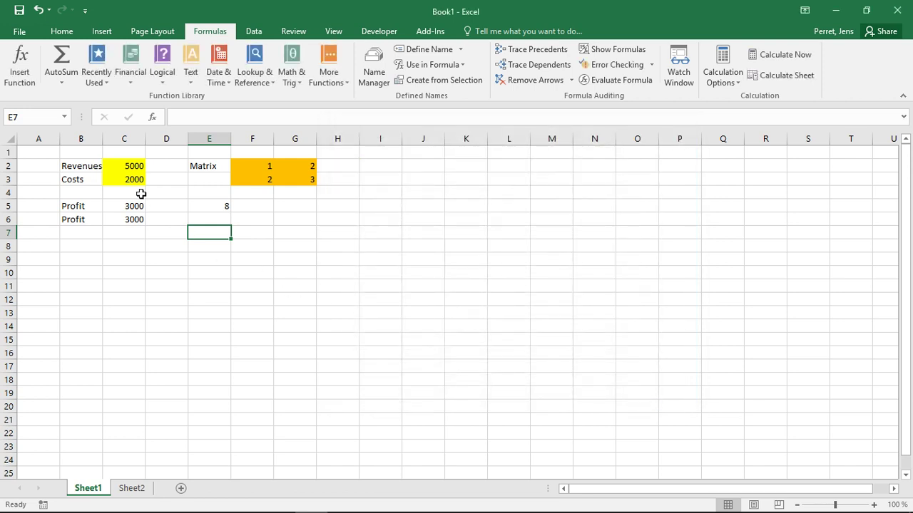
Check the names assigned to cells C2 and C3 and to the range F2:G3
click(122, 166)
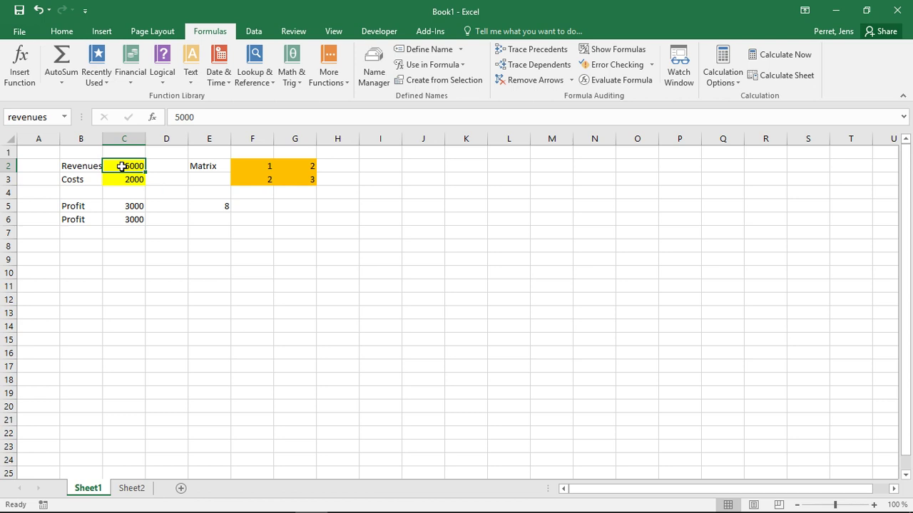
click(131, 180)
click(125, 167)
click(123, 179)
click(125, 165)
drag(268, 165, 310, 176)
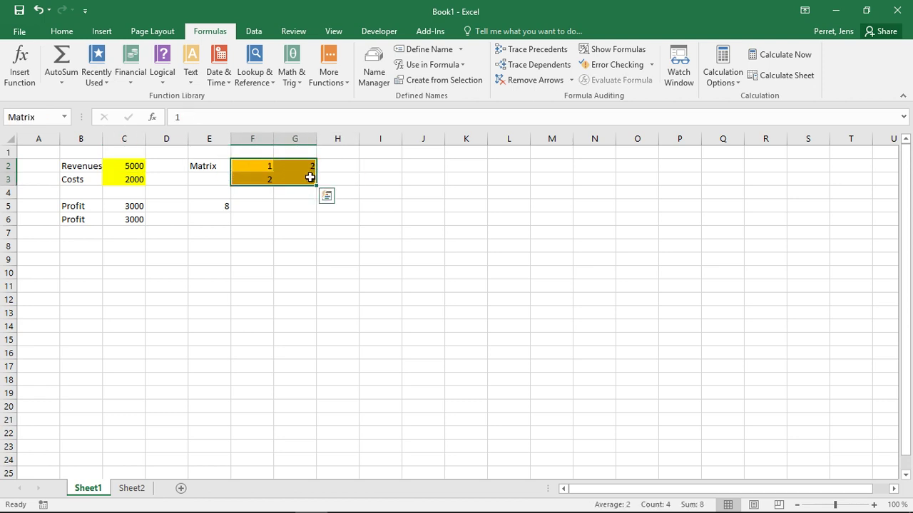